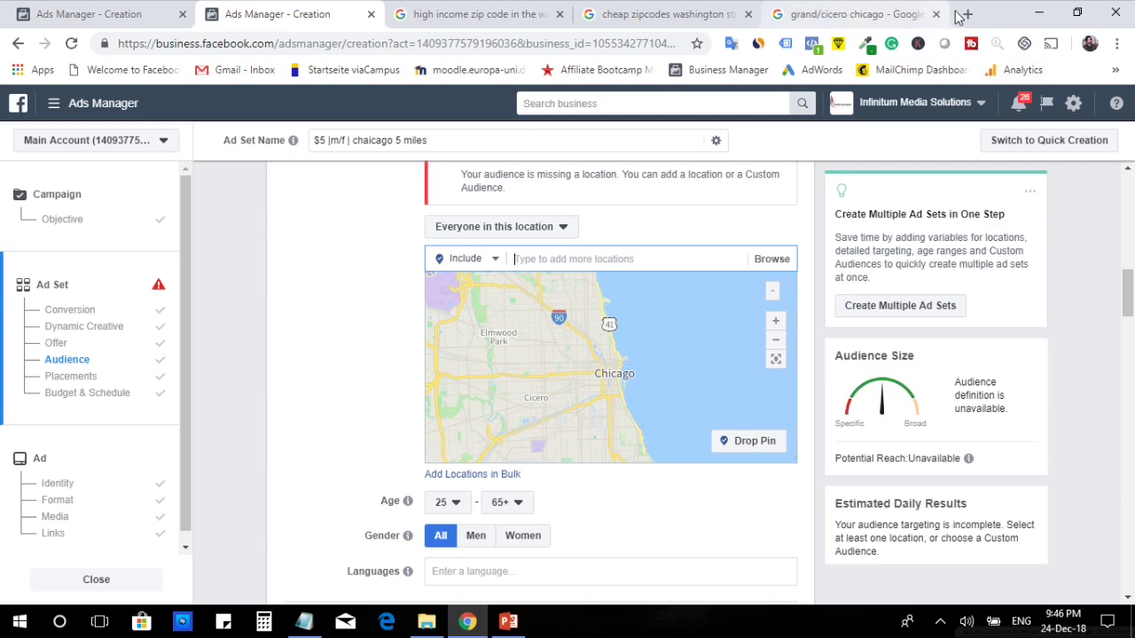
# Search Google in a new browser tab for "chiropractor in chicago" and view the local business listings
pyautogui.click(967, 16)
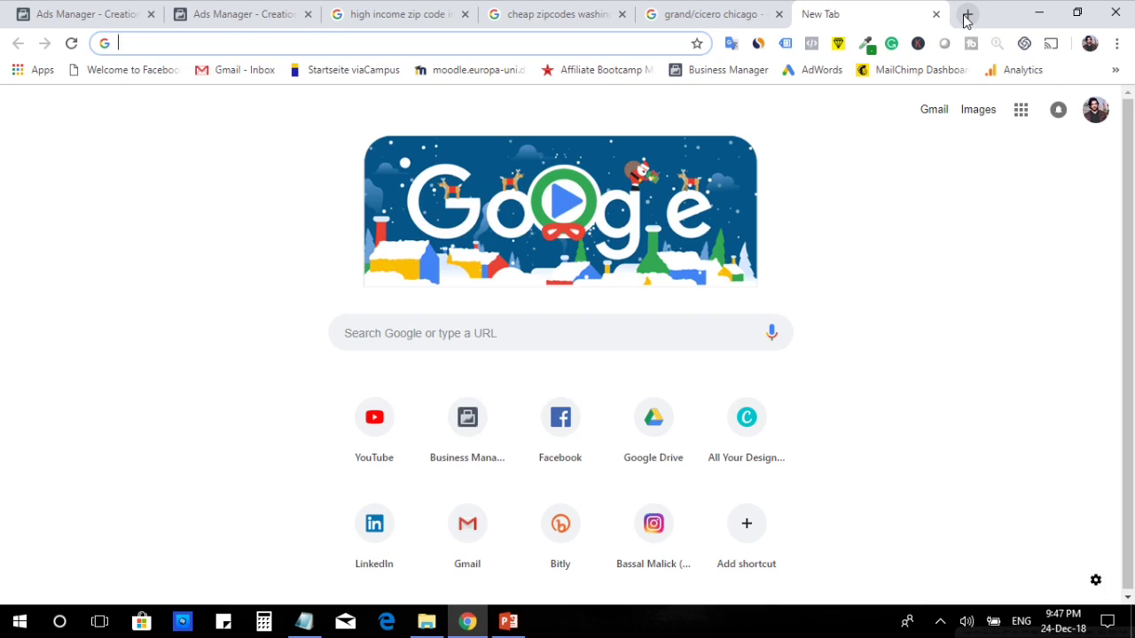
pyautogui.write('chiropractor ')
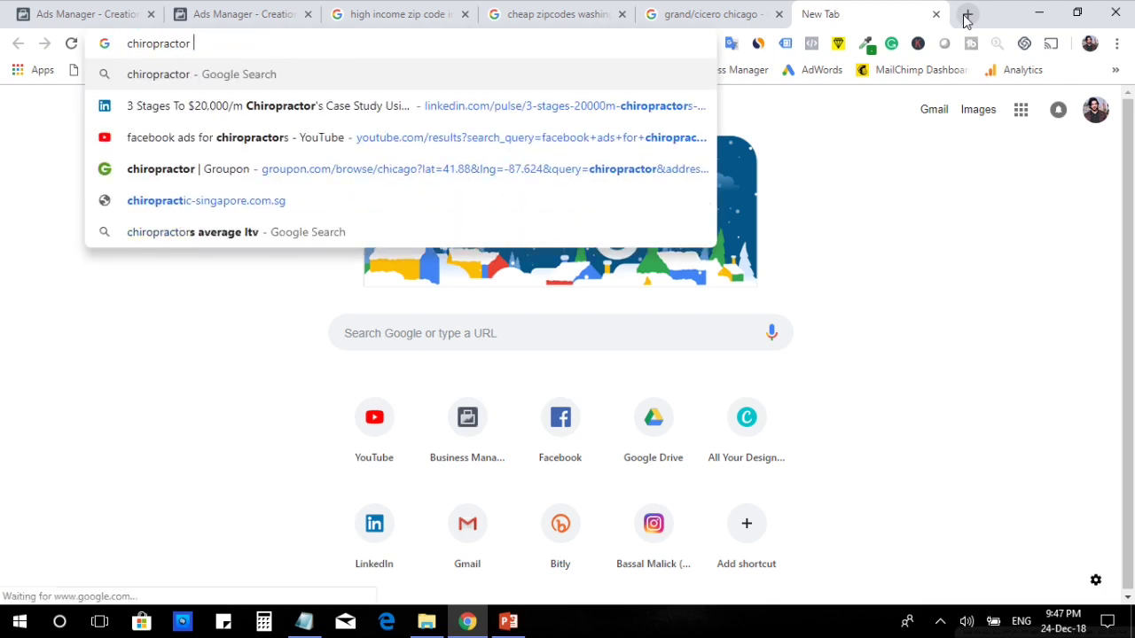
pyautogui.write('in chicago')
pyautogui.press('Return')
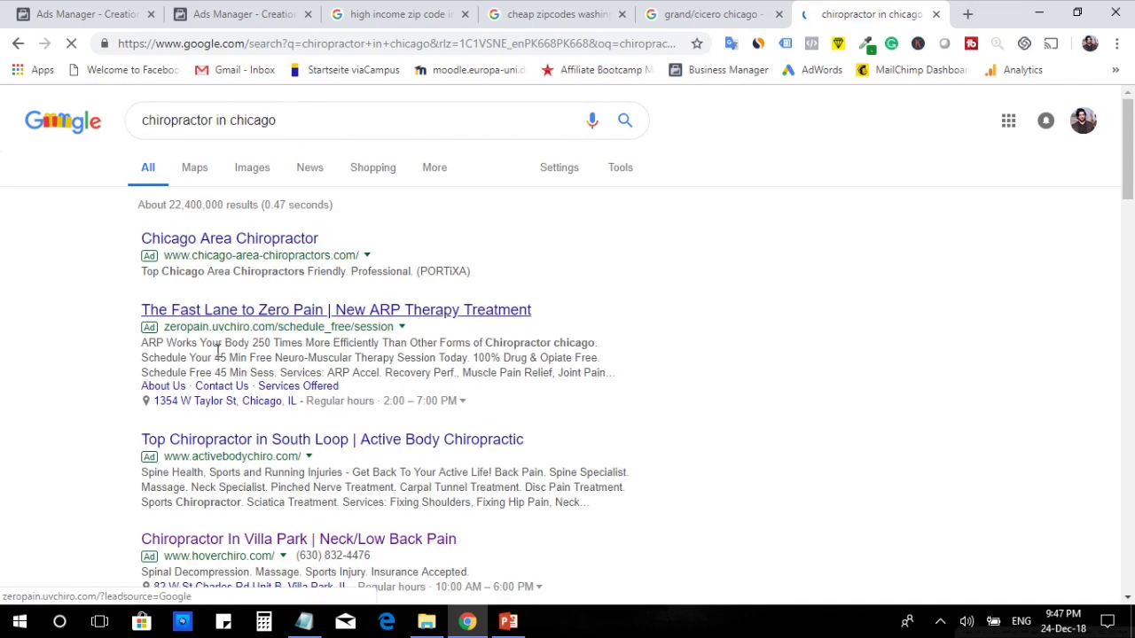
pyautogui.scroll(-3, 258, 511)
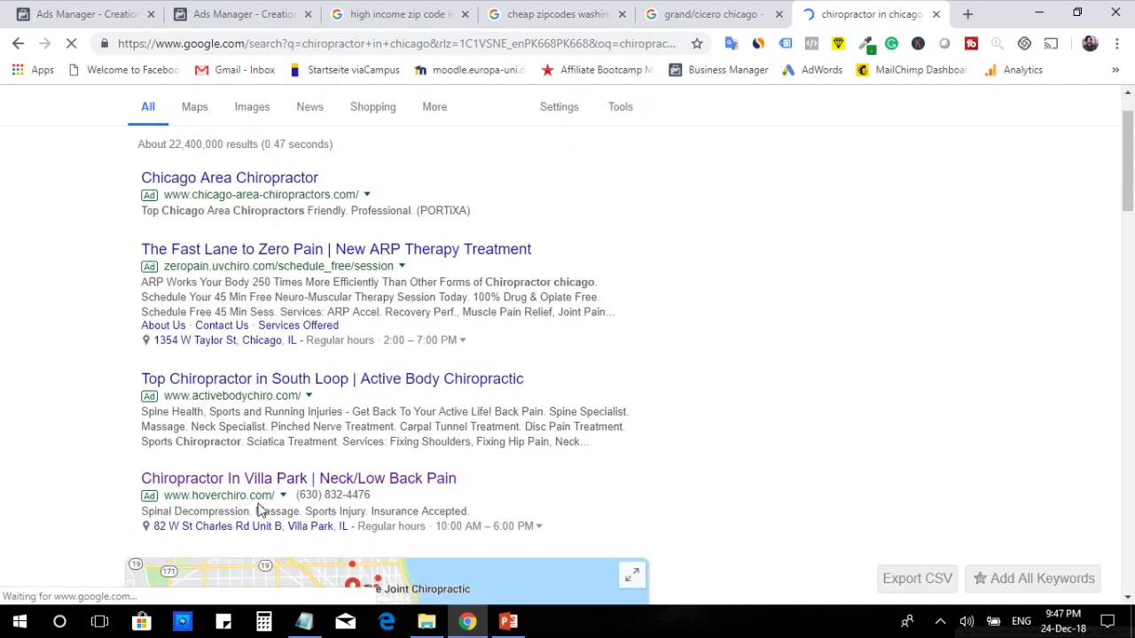
pyautogui.scroll(-2, 463, 435)
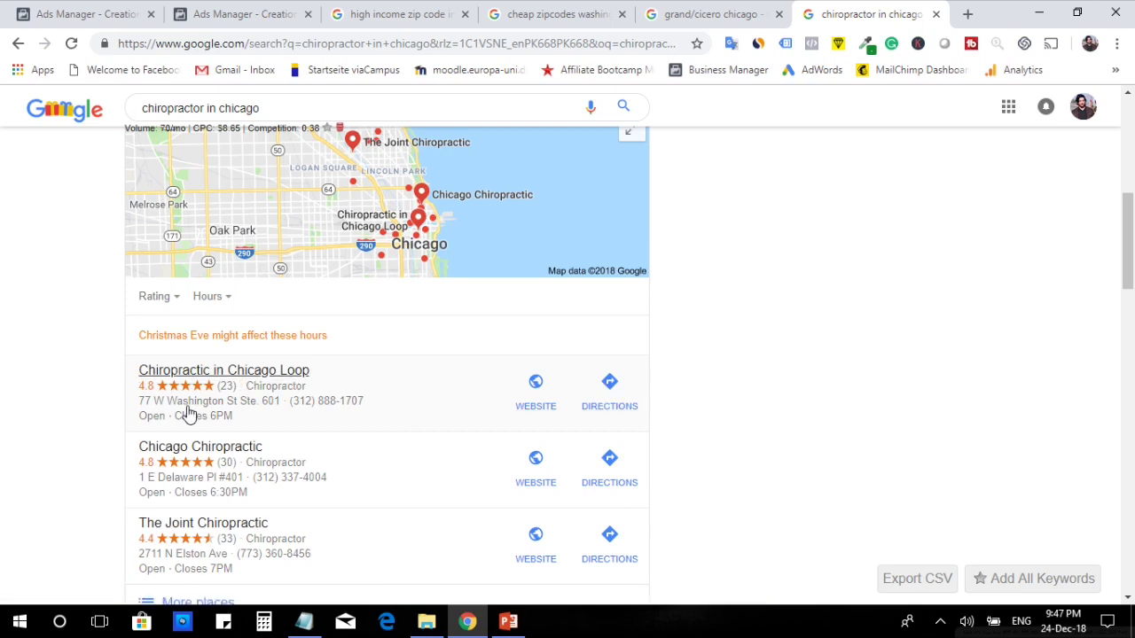
# Copy the clinic's street address from the Notepad note and add it as an included location in the ad set's audience
pyautogui.click(315, 626)
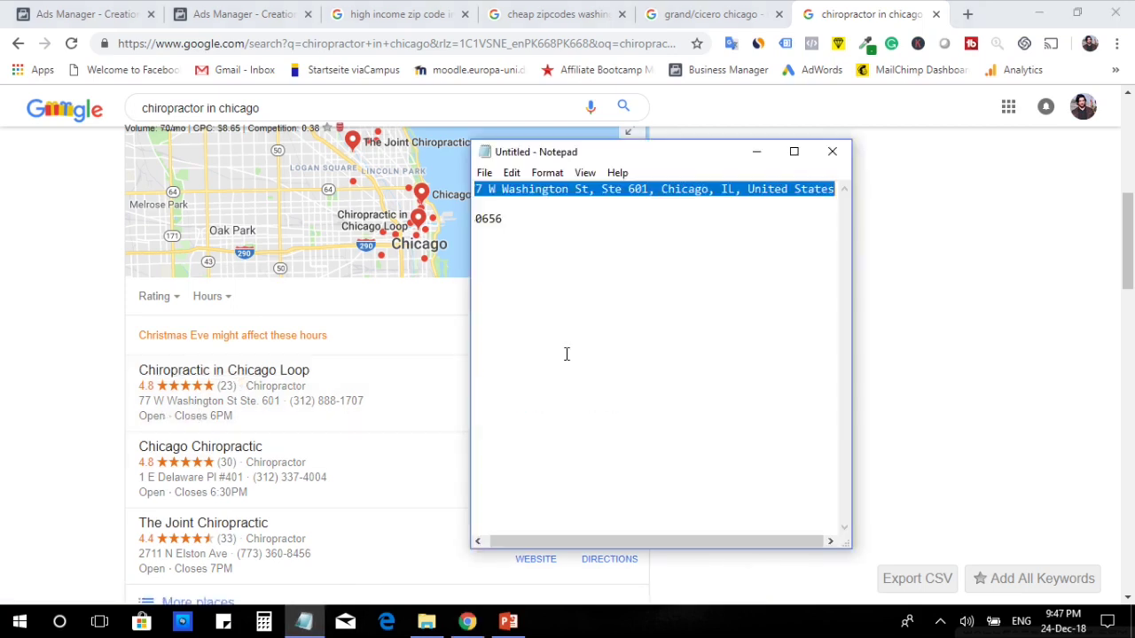
pyautogui.click(637, 204)
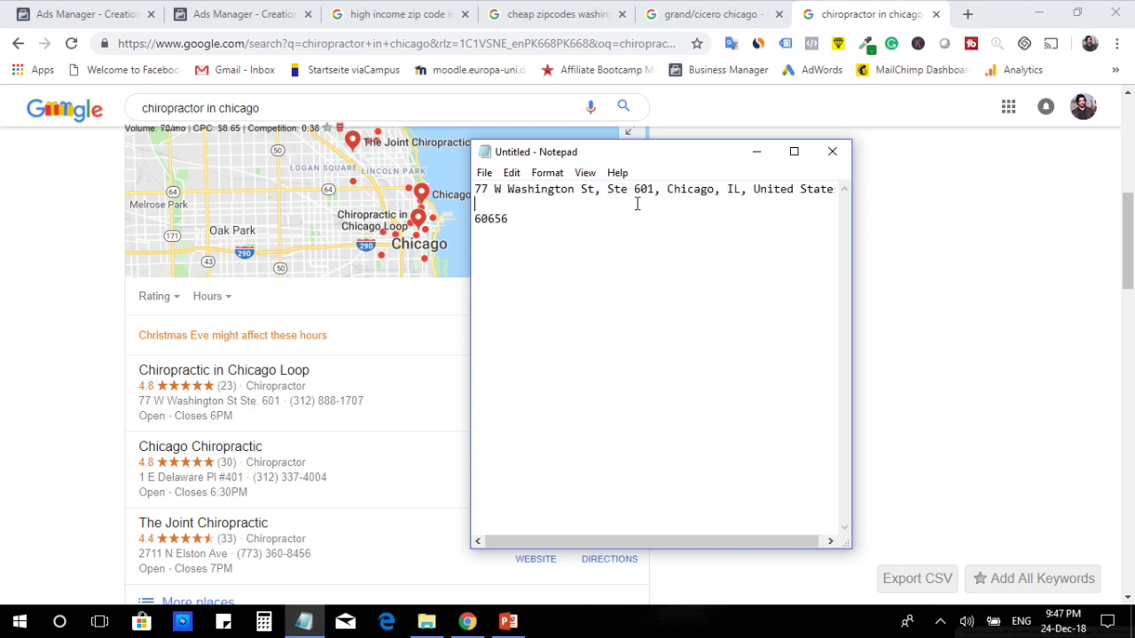
pyautogui.tripleClick(566, 197)
pyautogui.hotkey('ctrl', 'c')
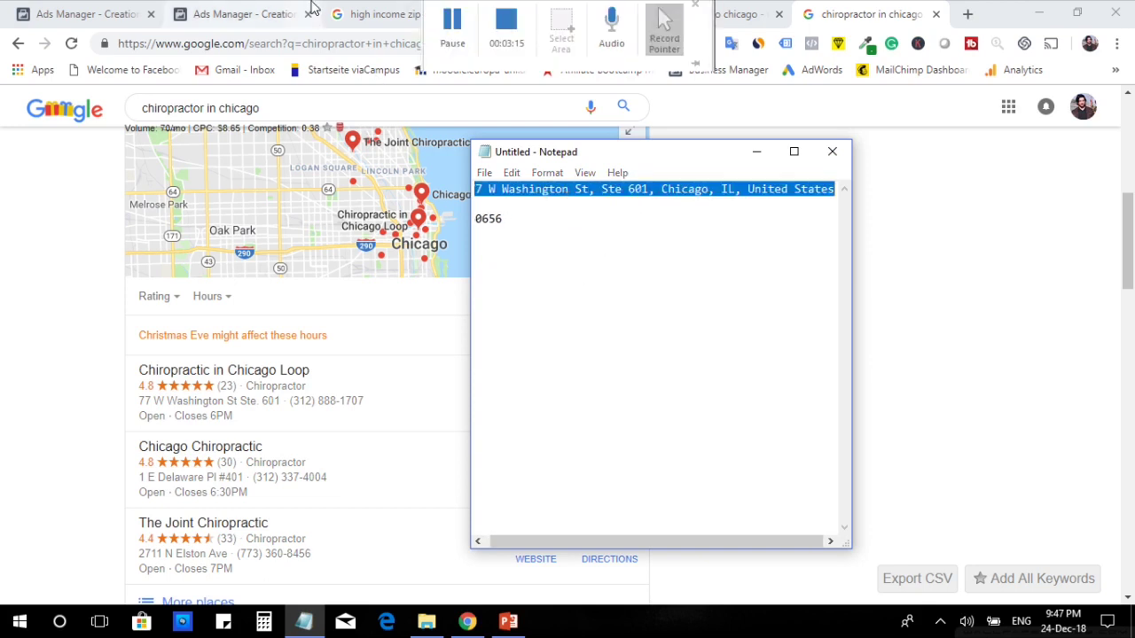
pyautogui.click(240, 14)
pyautogui.click(563, 264)
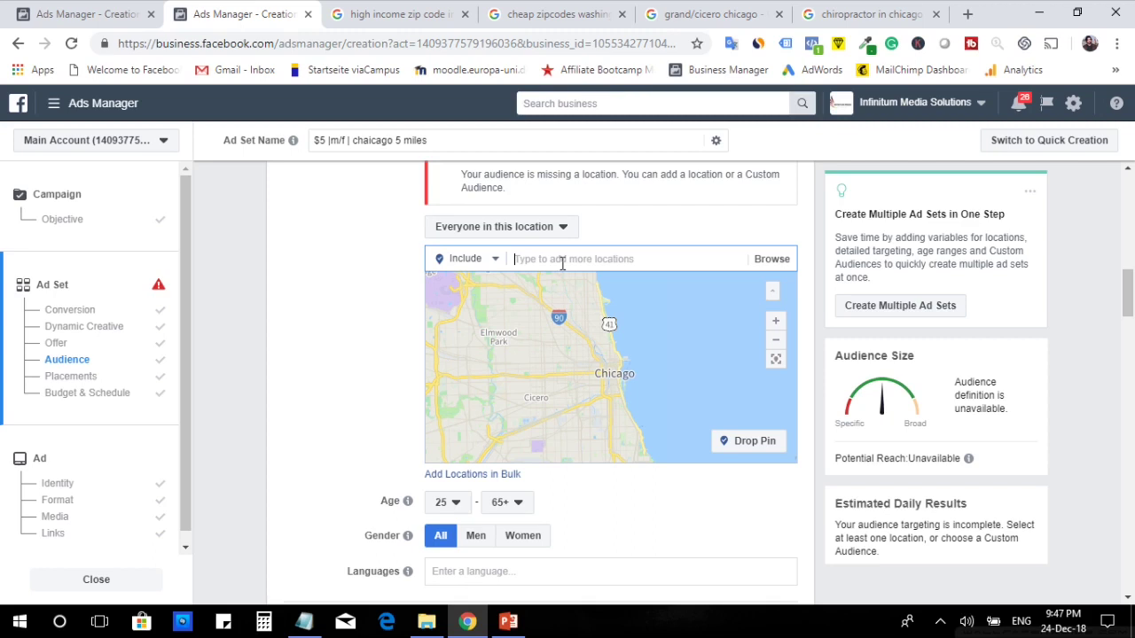
pyautogui.hotkey('ctrl', 'v')
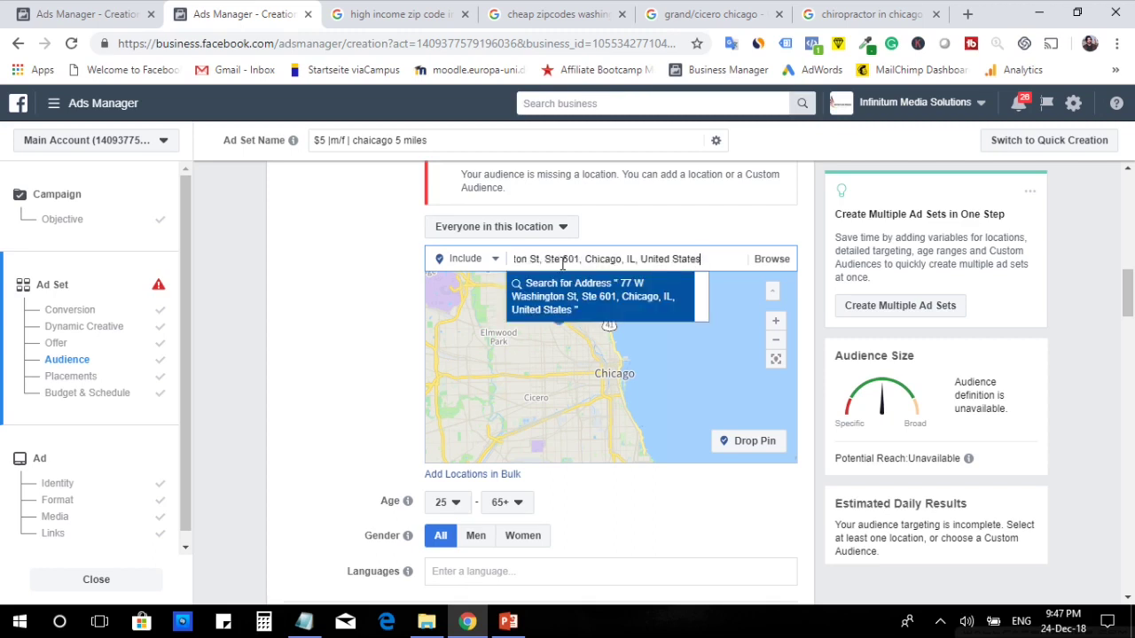
pyautogui.press('Return')
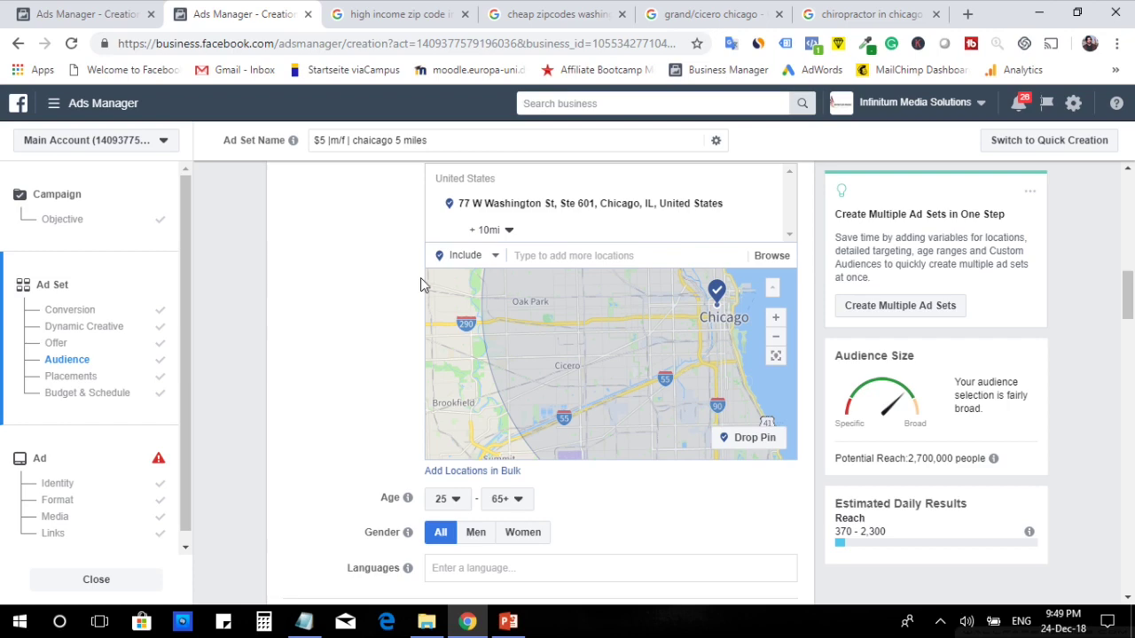
# Copy the ZIP code 60639 from the Grand & Cicero Services listing in the "grand/cicero chicago" search results
pyautogui.click(714, 14)
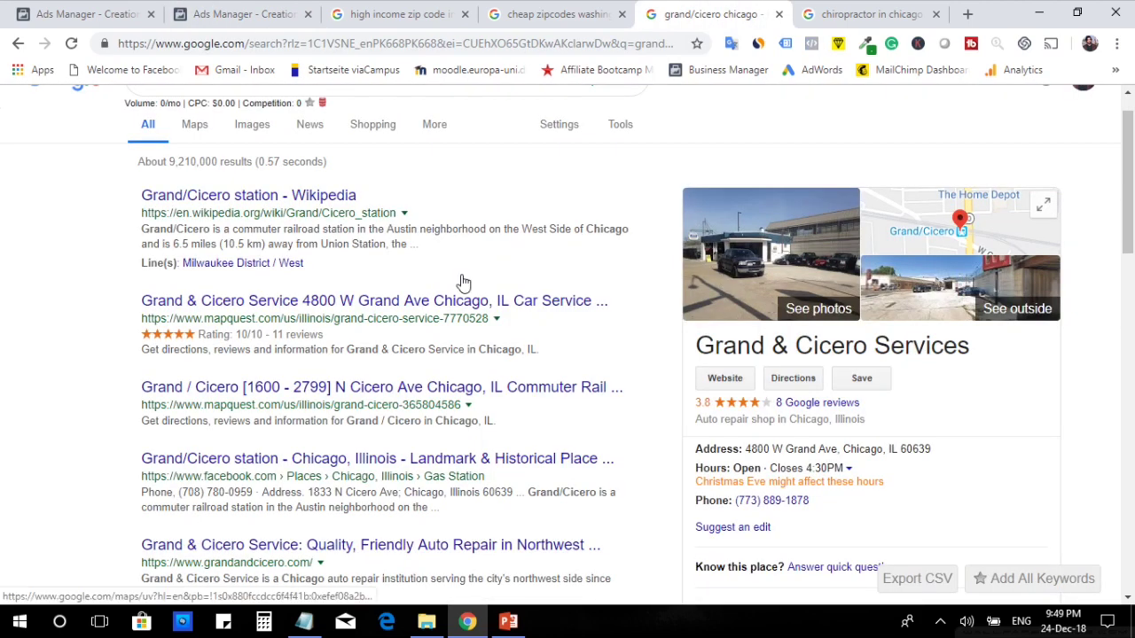
pyautogui.scroll(2, 399, 249)
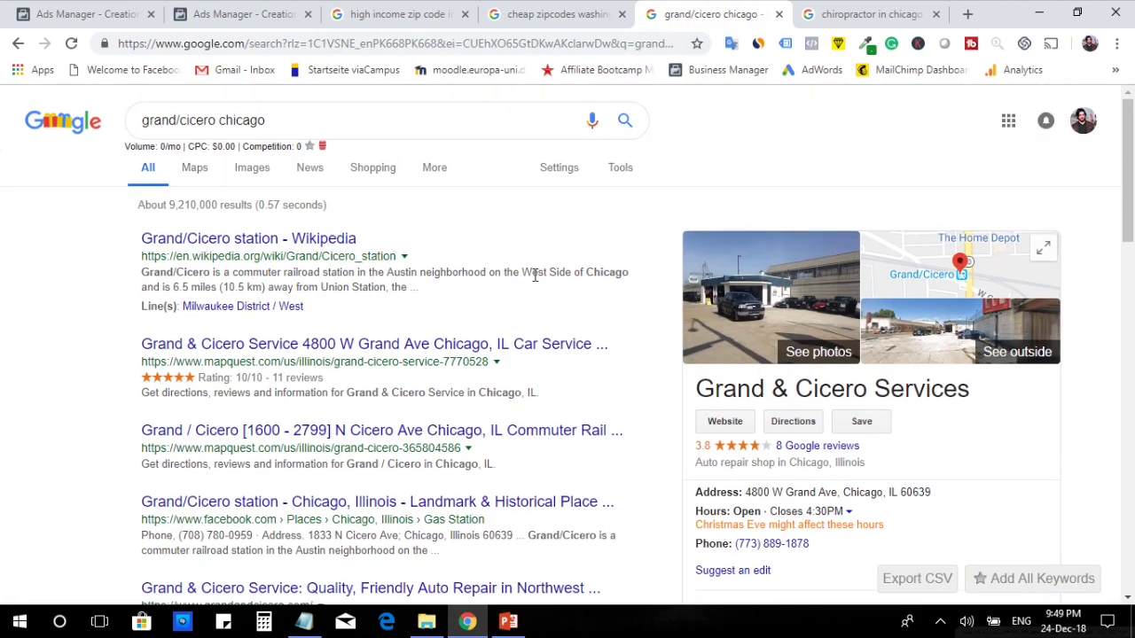
pyautogui.scroll(-1, 792, 486)
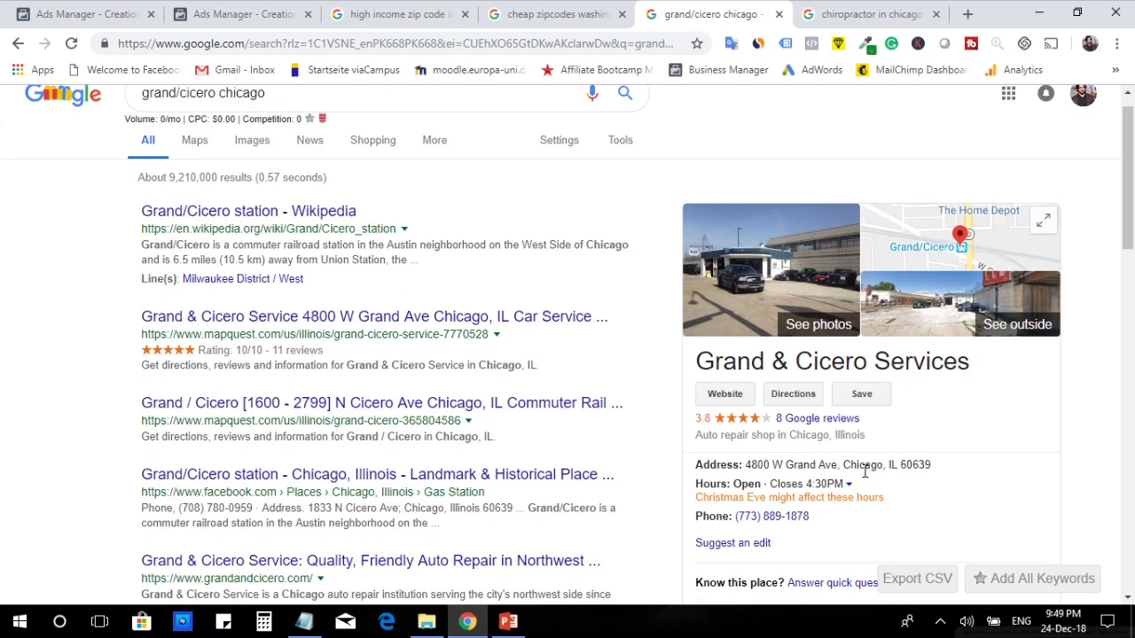
pyautogui.moveTo(902, 465); pyautogui.dragTo(931, 466)
pyautogui.hotkey('ctrl', 'c')
# Exclude the Chicago ZIP code 60639 from the ad set's audience locations in Ads Manager
pyautogui.click(266, 12)
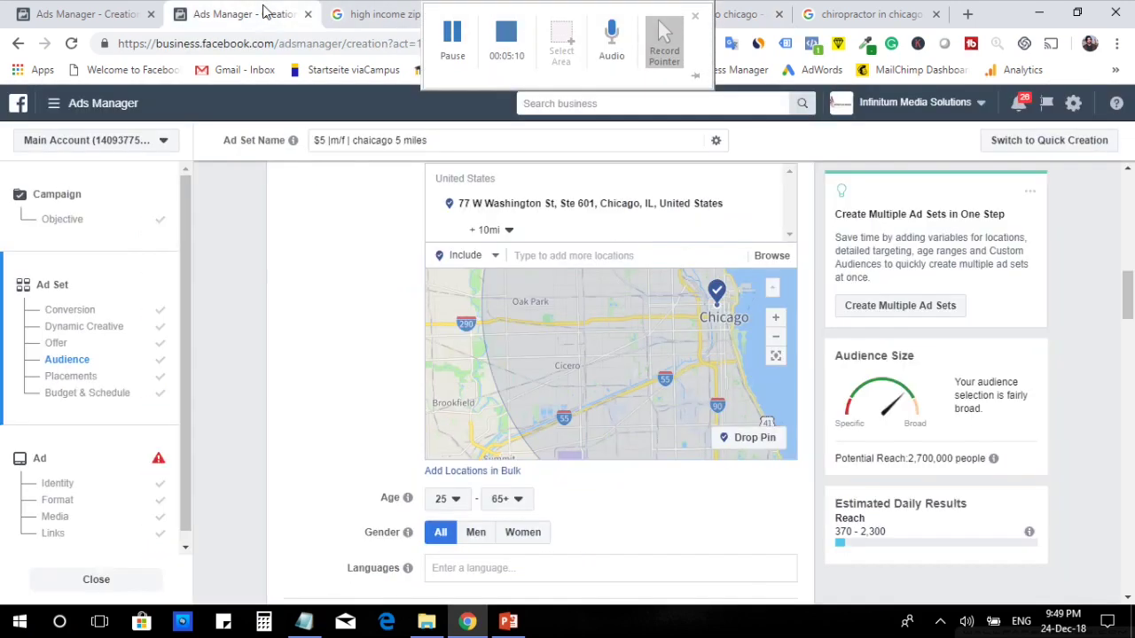
pyautogui.click(486, 266)
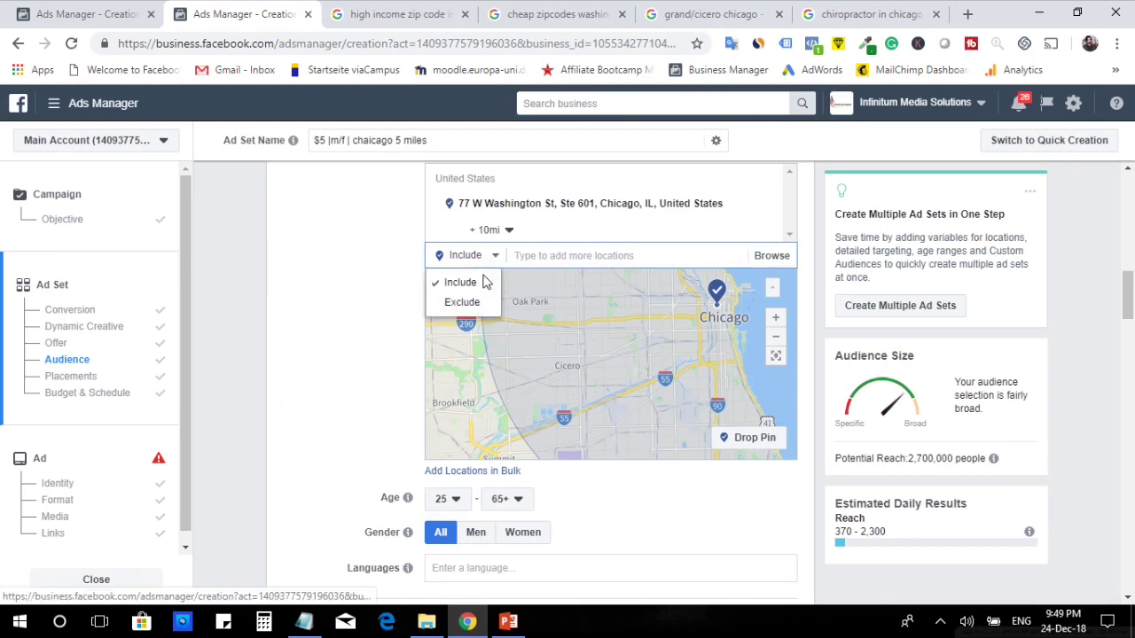
pyautogui.click(466, 302)
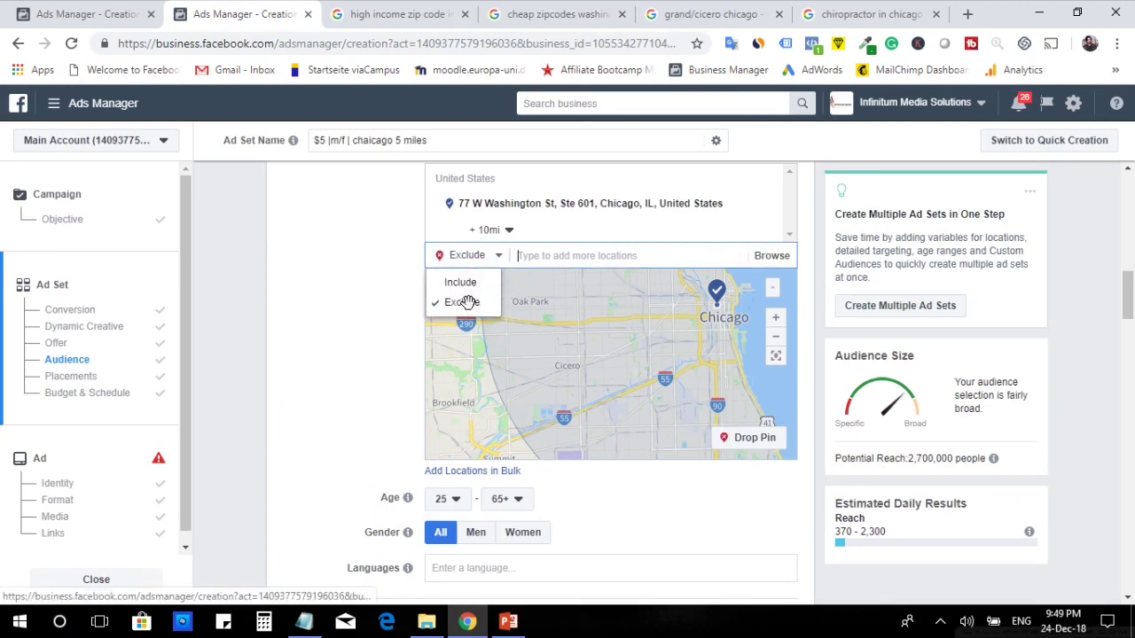
pyautogui.click(566, 258)
pyautogui.hotkey('ctrl', 'v')
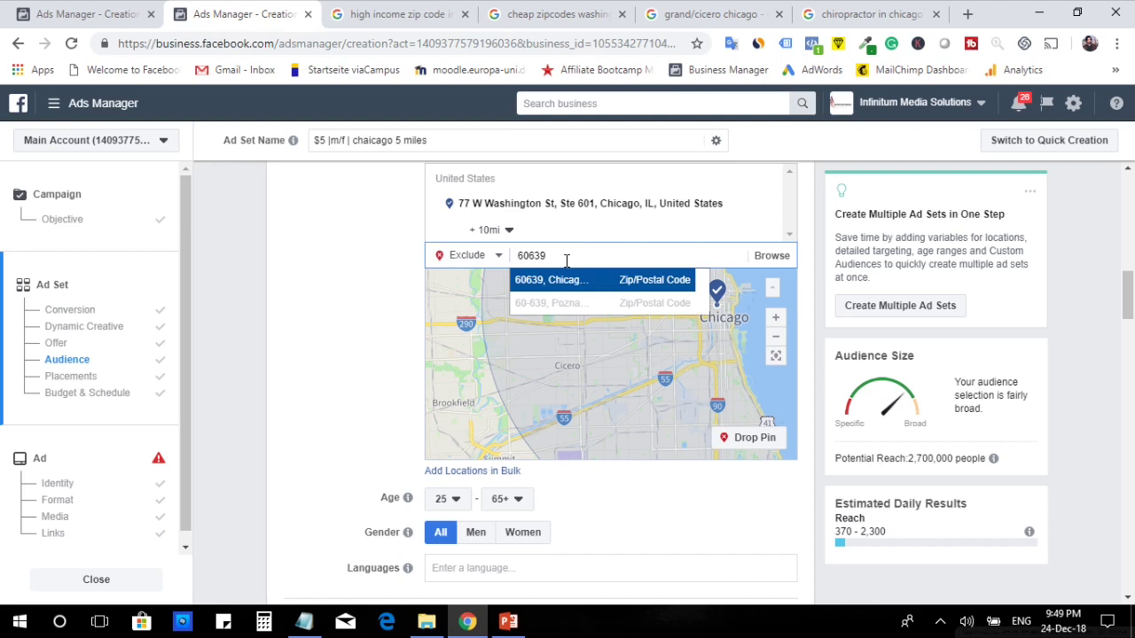
pyautogui.press('Return')
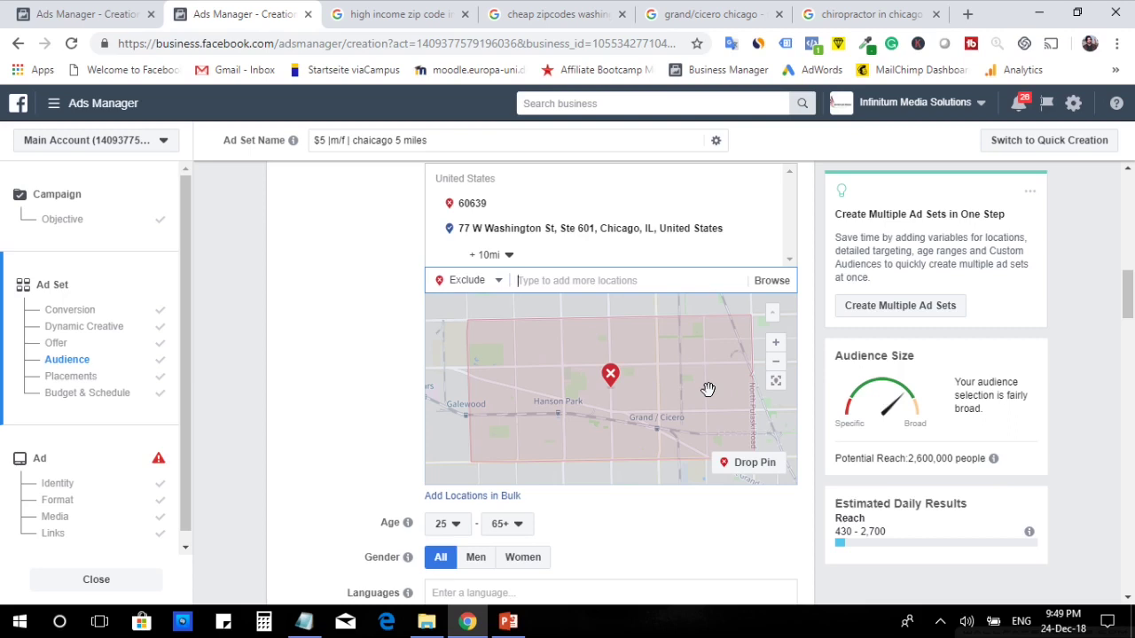
# Examine on the location map how the excluded ZIP code area sits within the included Chicago radius
pyautogui.click(777, 364)
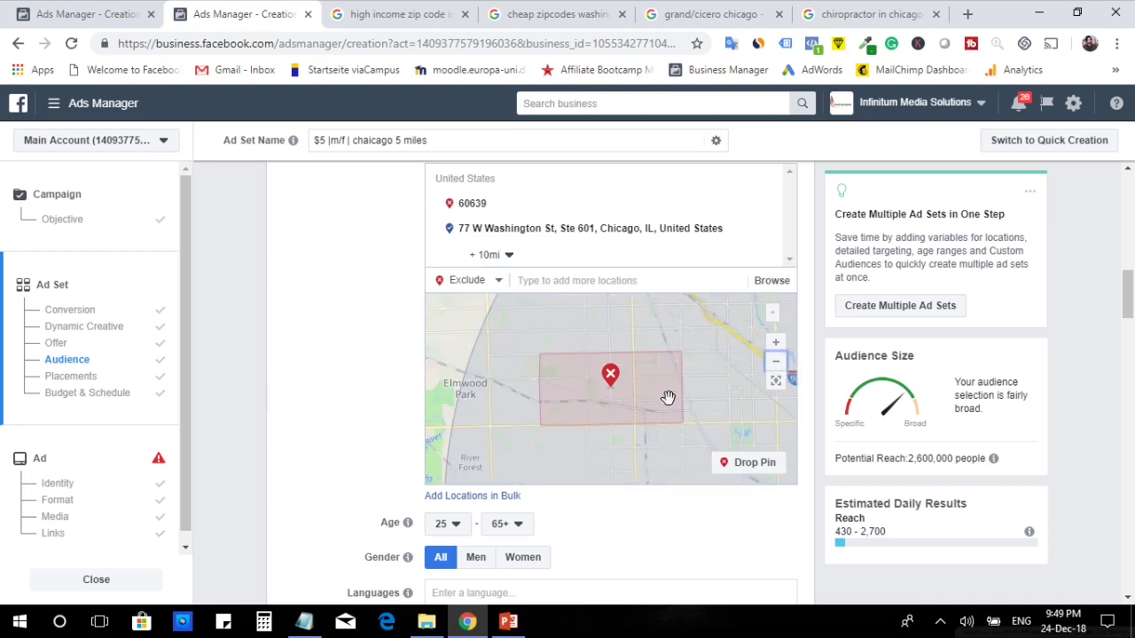
pyautogui.scroll(-1, 328, 465)
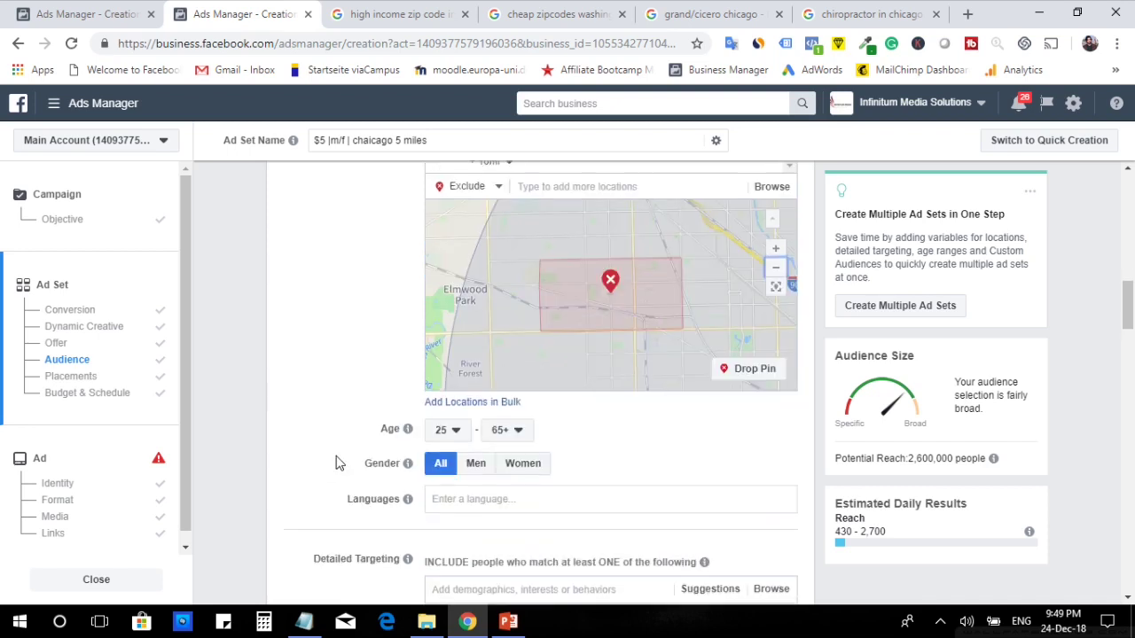
pyautogui.scroll(1, 615, 309)
pyautogui.scroll(-3, 615, 308)
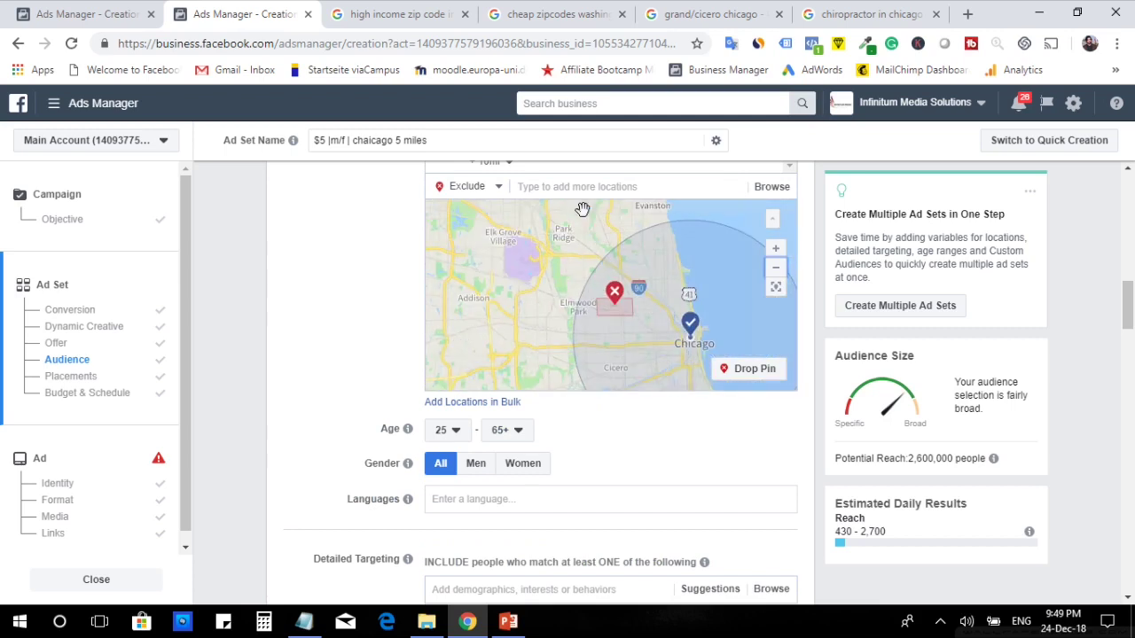
pyautogui.scroll(1, 345, 305)
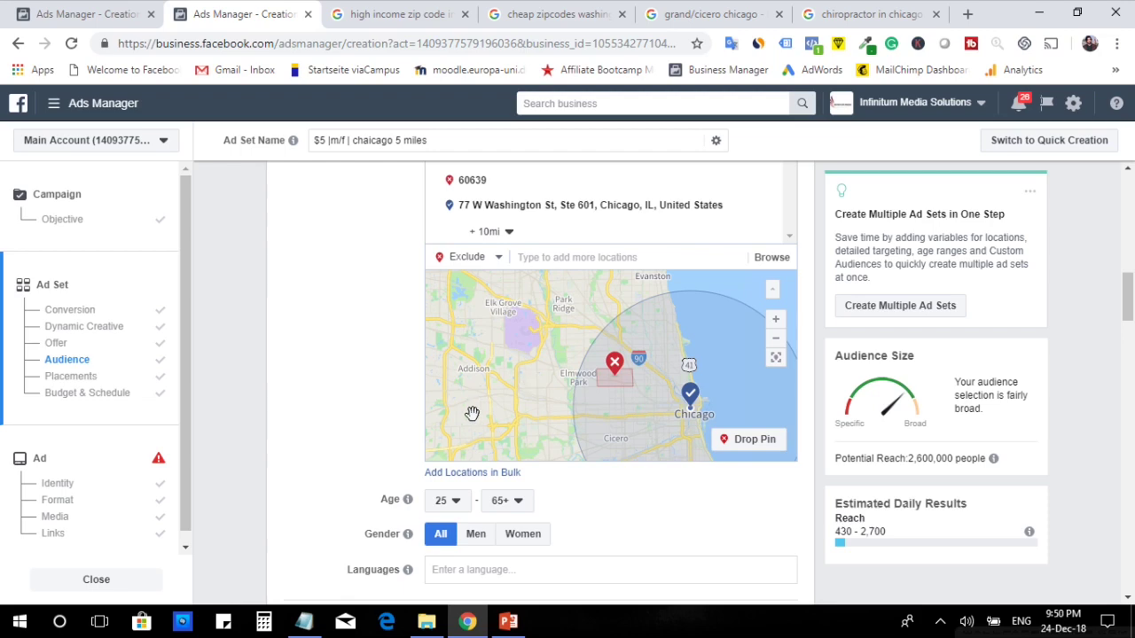
pyautogui.moveTo(469, 414); pyautogui.dragTo(368, 455)
# Search detailed targeting for "income" and include the demographic Household income: top 25%-50% of ZIP codes (US)
pyautogui.scroll(-3, 368, 455)
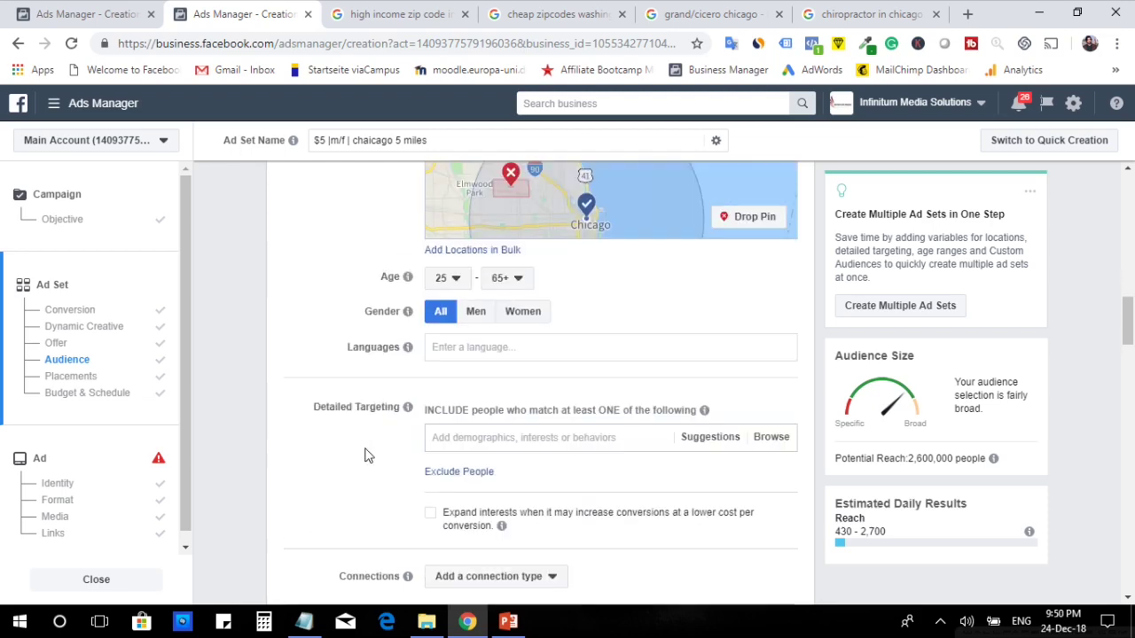
pyautogui.click(532, 414)
pyautogui.write('income')
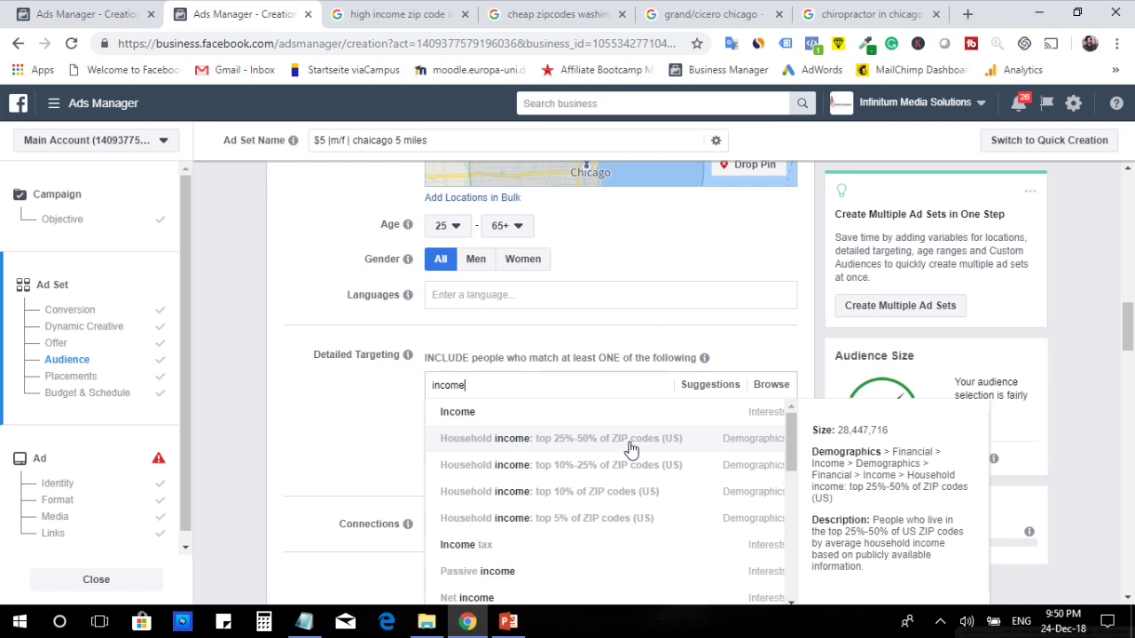
pyautogui.click(630, 450)
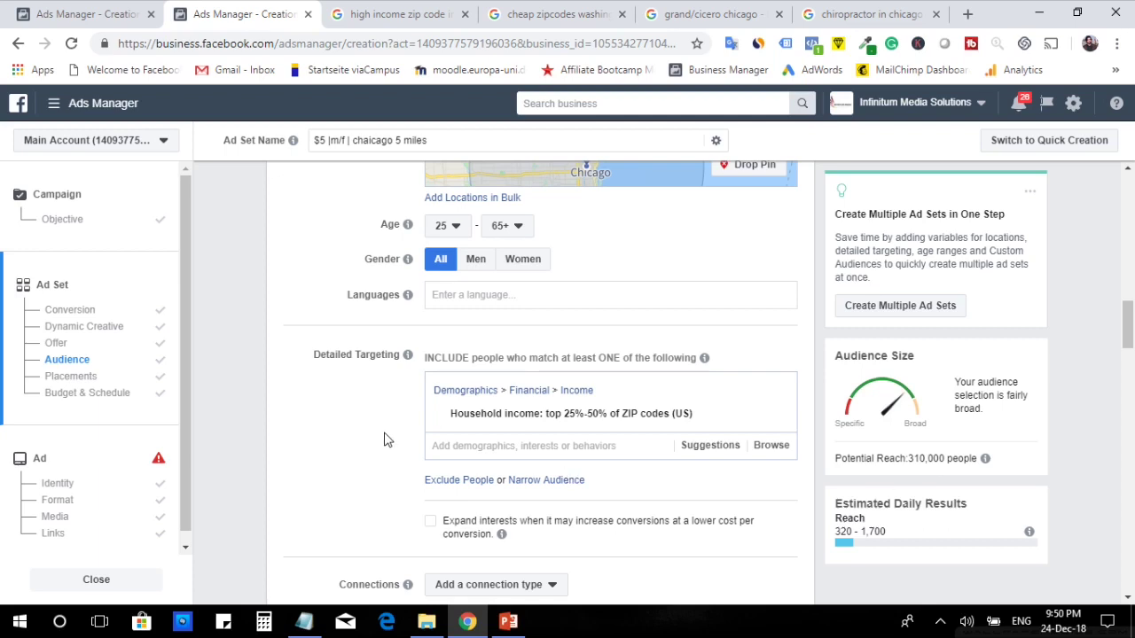
# Open the directions to Chicago Chiropractic from the "chiropractor in chicago" search results
pyautogui.scroll(2, 384, 440)
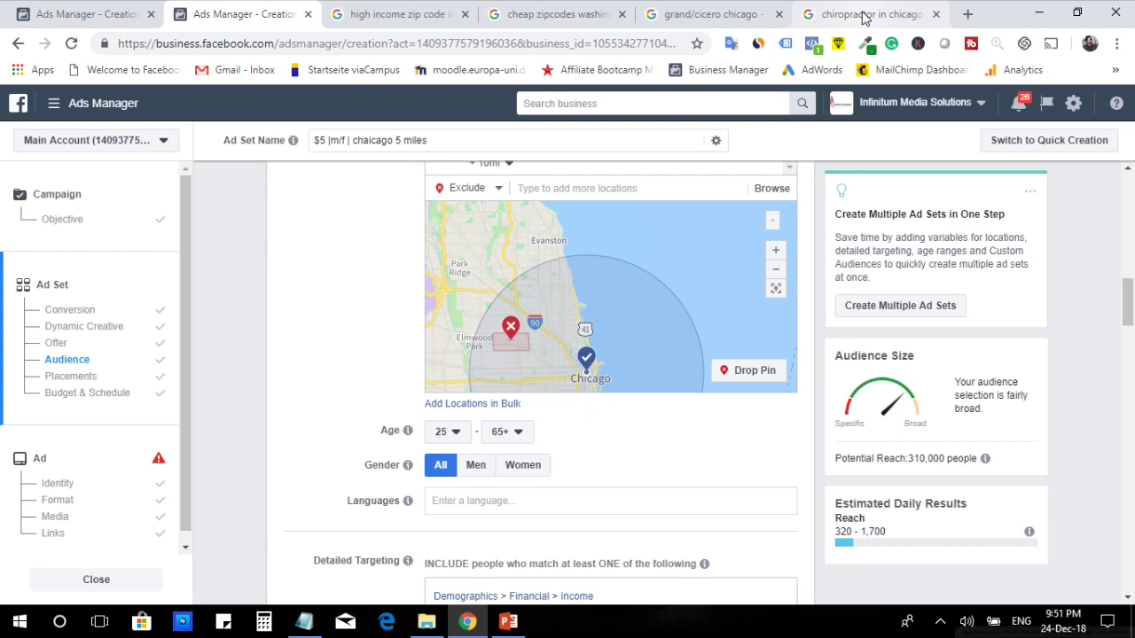
pyautogui.click(865, 17)
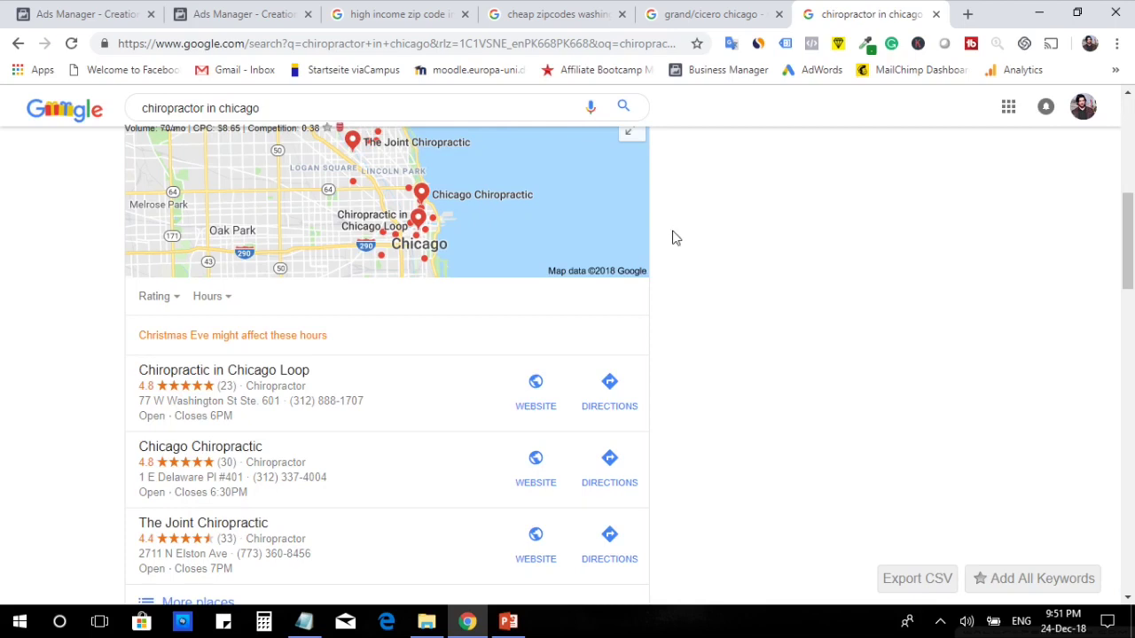
pyautogui.scroll(-1, 309, 418)
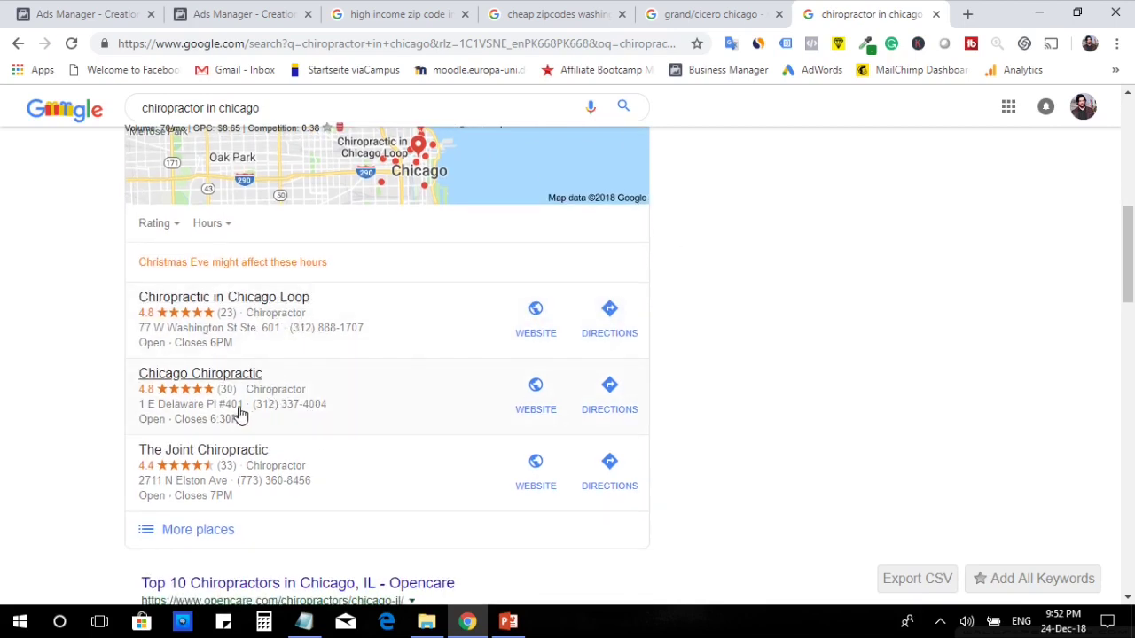
pyautogui.click(277, 411)
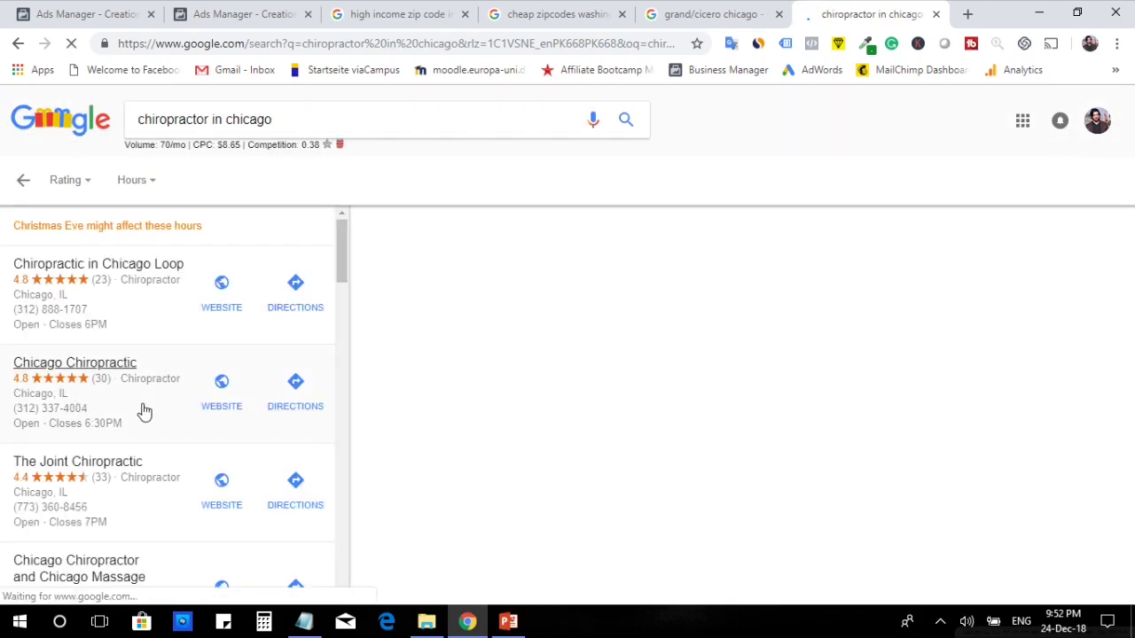
pyautogui.click(116, 414)
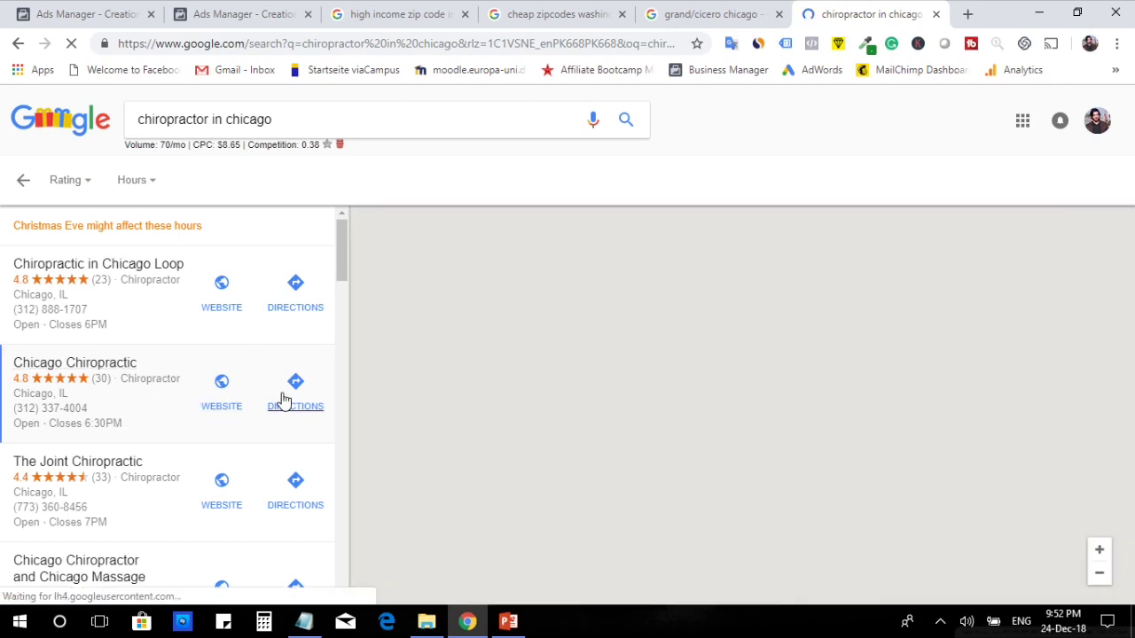
pyautogui.click(286, 401)
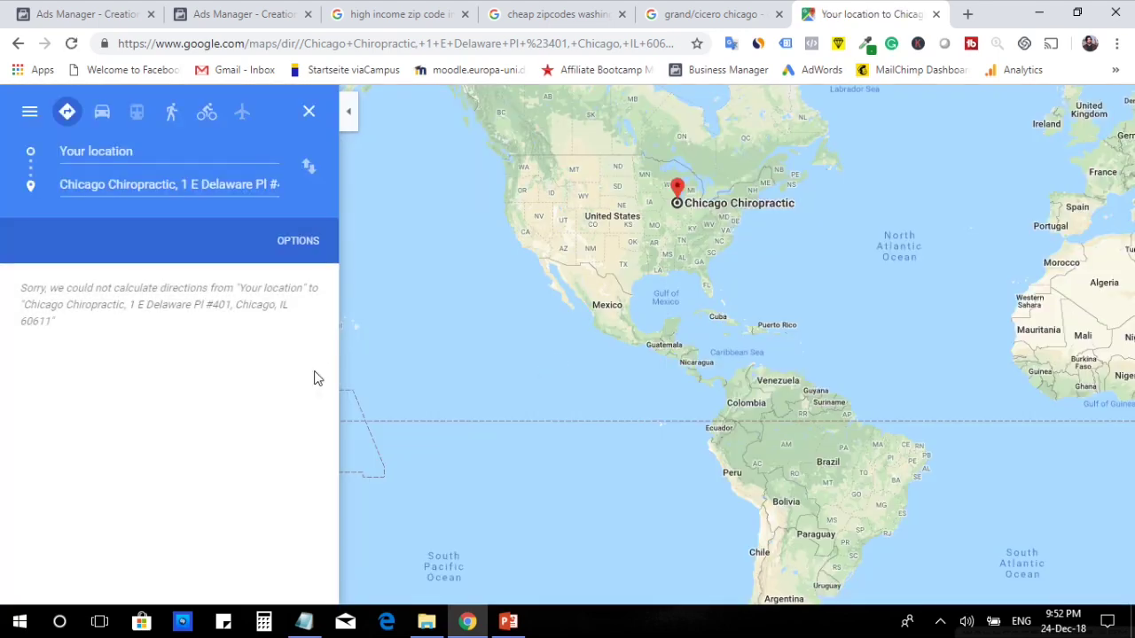
# Copy the full Chicago Chiropractic destination address from the Google Maps directions
pyautogui.click(221, 184)
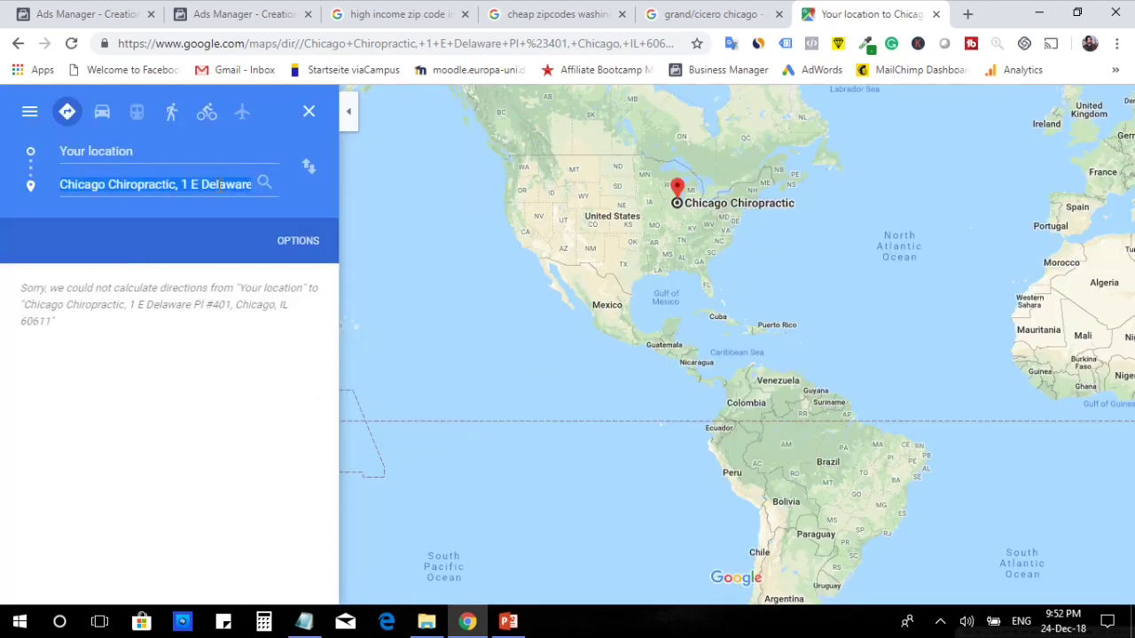
pyautogui.press('Return')
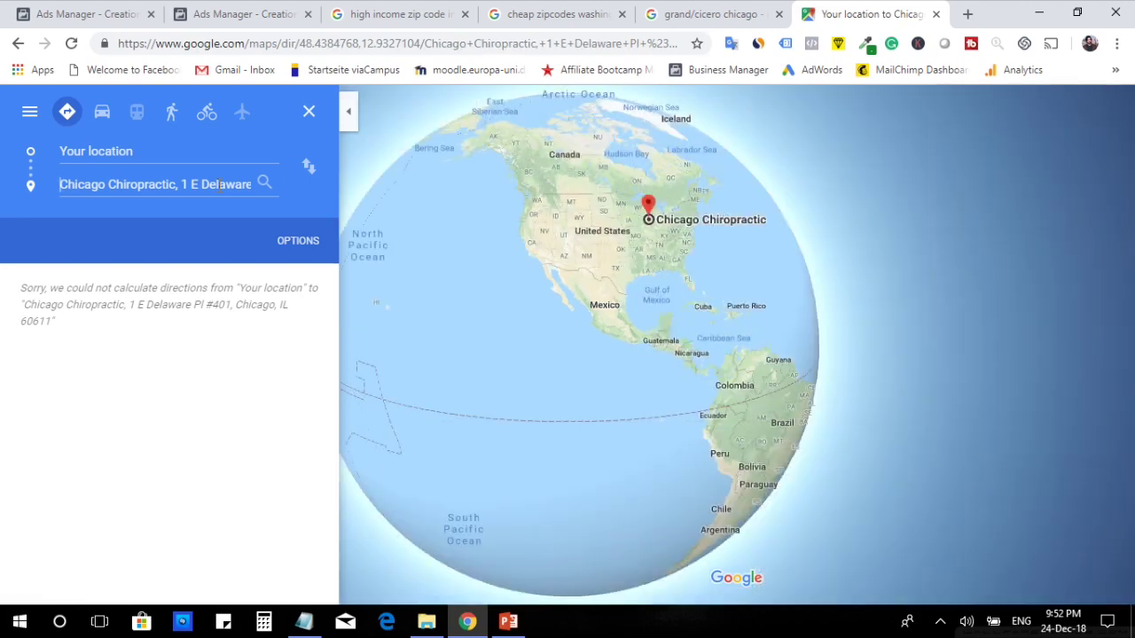
pyautogui.click(221, 185)
pyautogui.hotkey('ctrl', 'c')
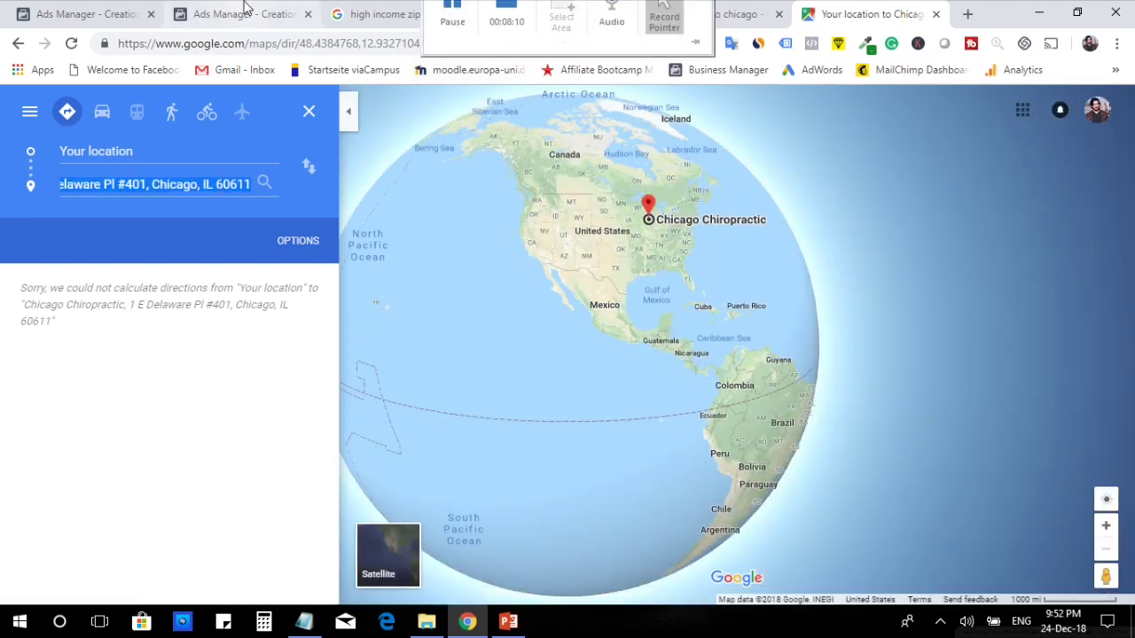
# Switch to the Ads Manager ad set, set the location mode to Include, and try adding the copied Chicago Chiropractic address
pyautogui.click(245, 9)
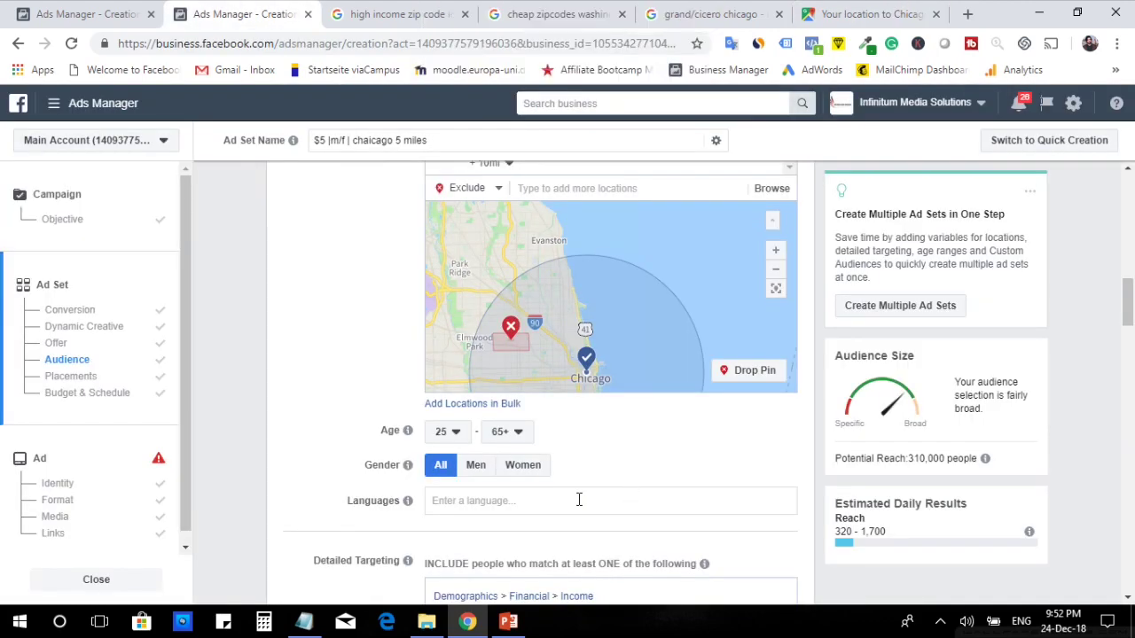
pyautogui.scroll(1, 570, 523)
pyautogui.click(490, 276)
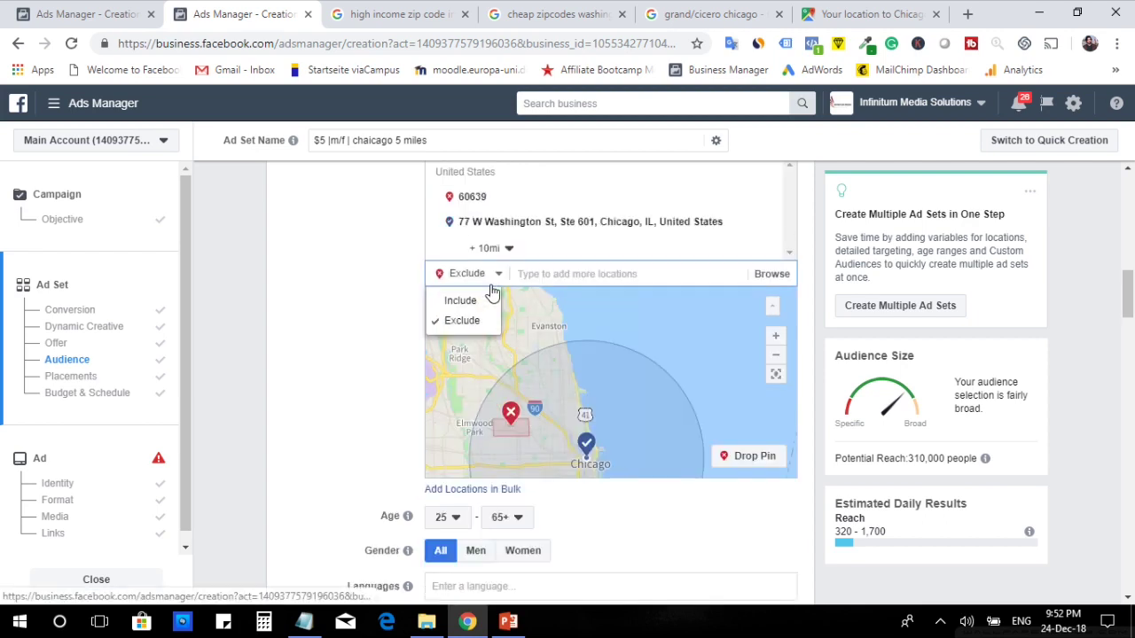
pyautogui.click(486, 302)
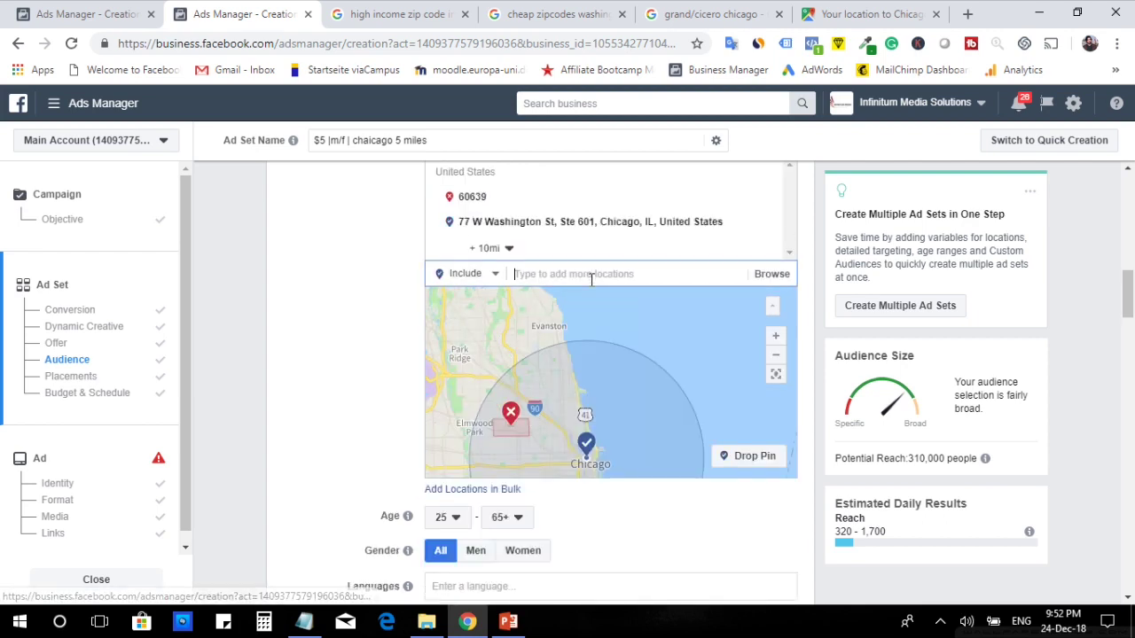
pyautogui.hotkey('ctrl', 'v')
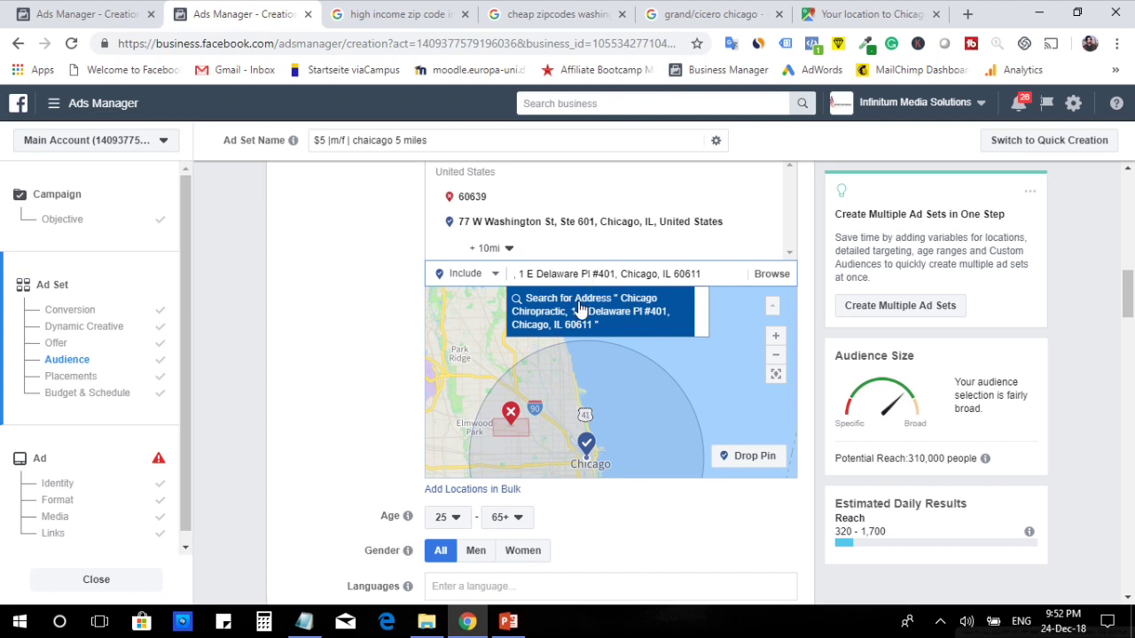
pyautogui.click(588, 311)
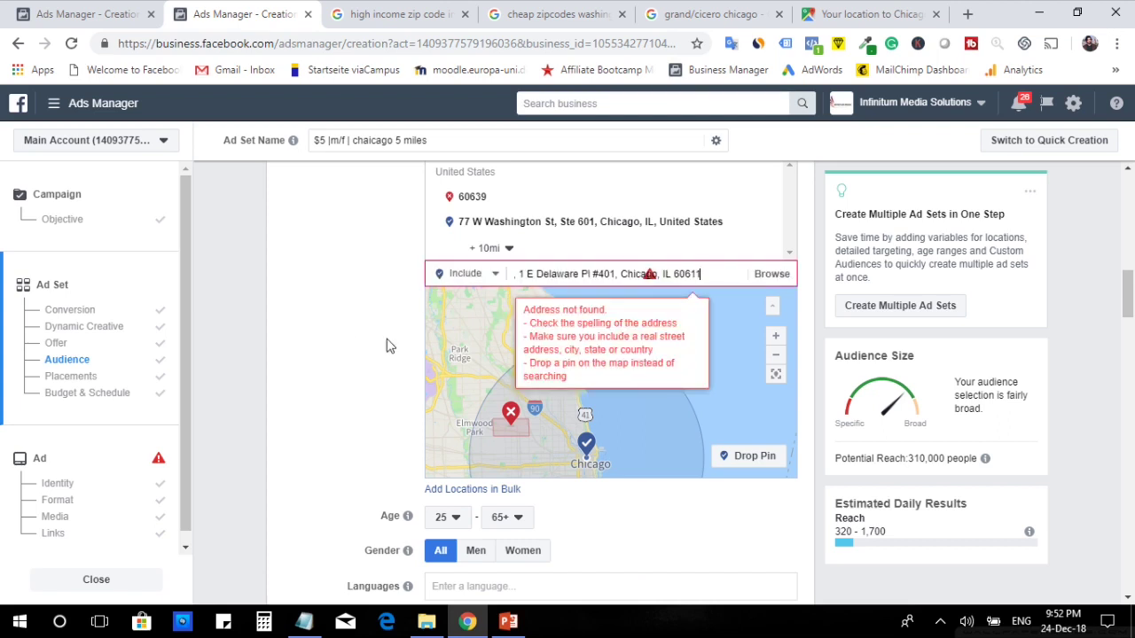
# Remove the street suffix and suite number from the pasted clinic address and retry the address search
pyautogui.click(590, 273)
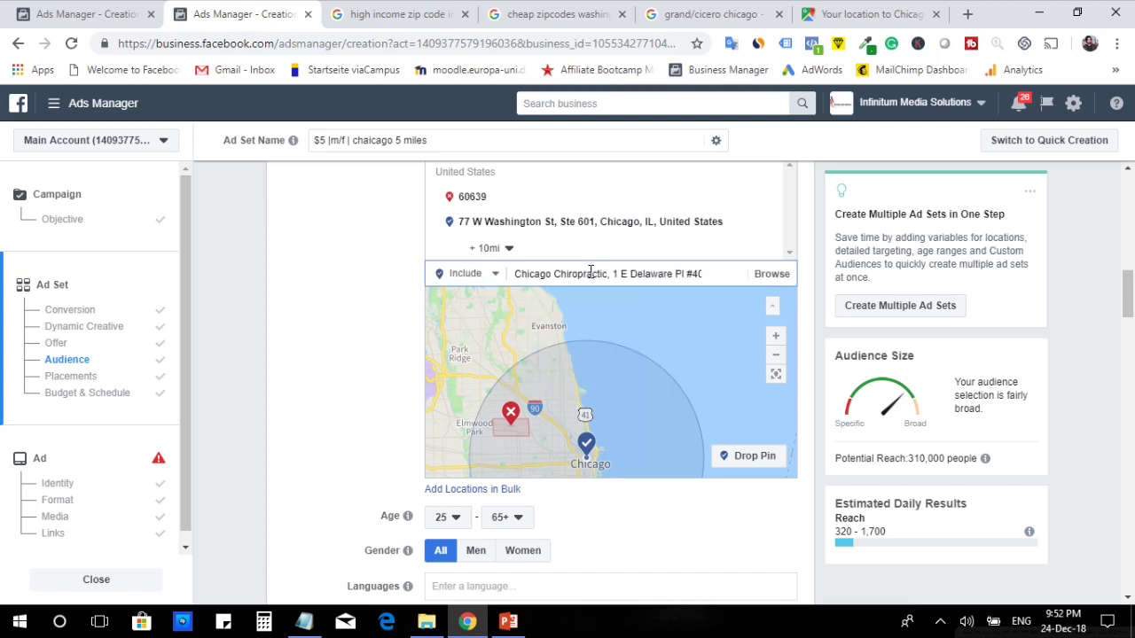
pyautogui.press('End')
pyautogui.press('Left')
pyautogui.press('Left')
pyautogui.press('Left')
pyautogui.press('Left')
pyautogui.press('Left')
pyautogui.press('Left')
pyautogui.press('Left')
pyautogui.press('Left')
pyautogui.press('Left')
pyautogui.press('Left')
pyautogui.press('Left')
pyautogui.press('Left')
pyautogui.press('Left')
pyautogui.press('Left')
pyautogui.press('Left')
pyautogui.press('Left')
pyautogui.press('Left')
pyautogui.press('Left')
pyautogui.press('Left')
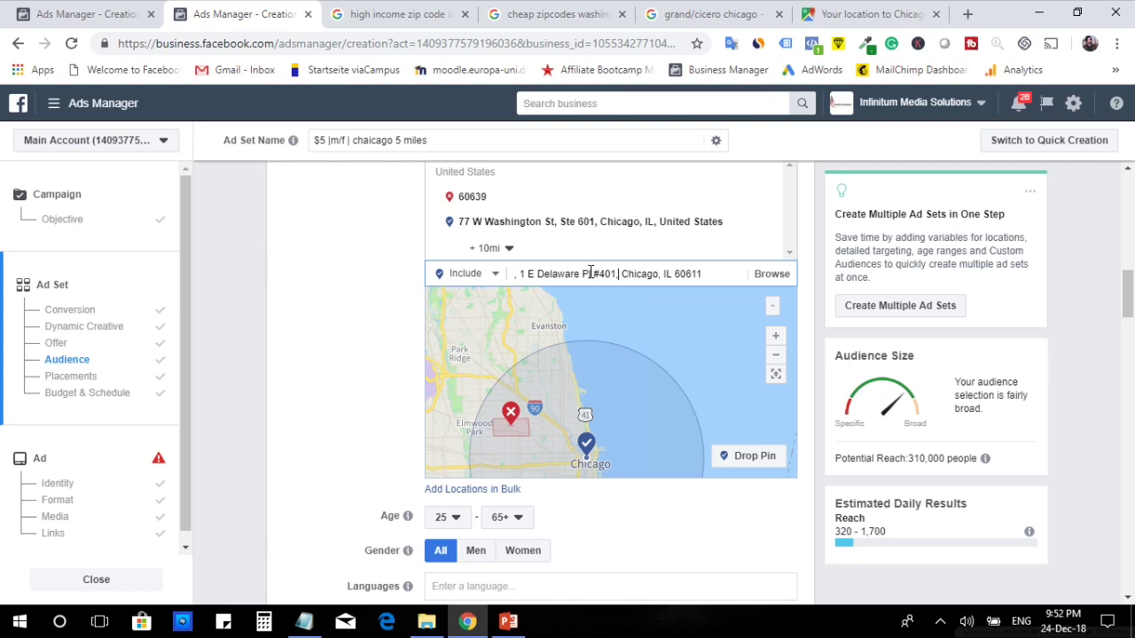
pyautogui.press('BackSpace')
pyautogui.press('BackSpace')
pyautogui.press('BackSpace')
pyautogui.press('BackSpace')
pyautogui.press('BackSpace')
pyautogui.press('BackSpace')
pyautogui.press('BackSpace')
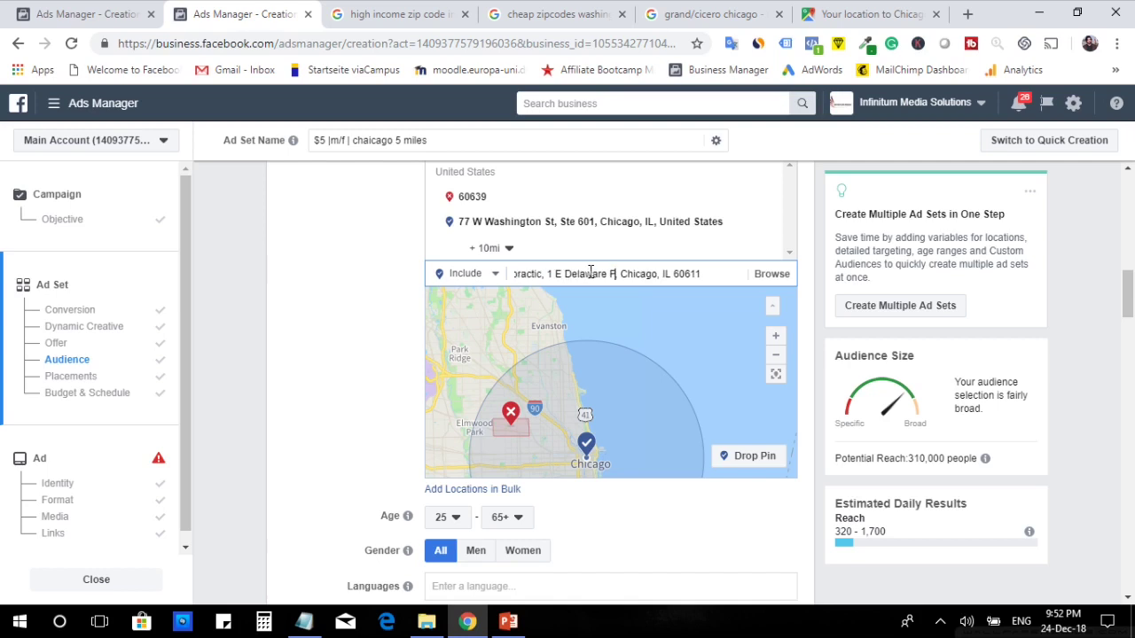
pyautogui.press('BackSpace')
pyautogui.press('Return')
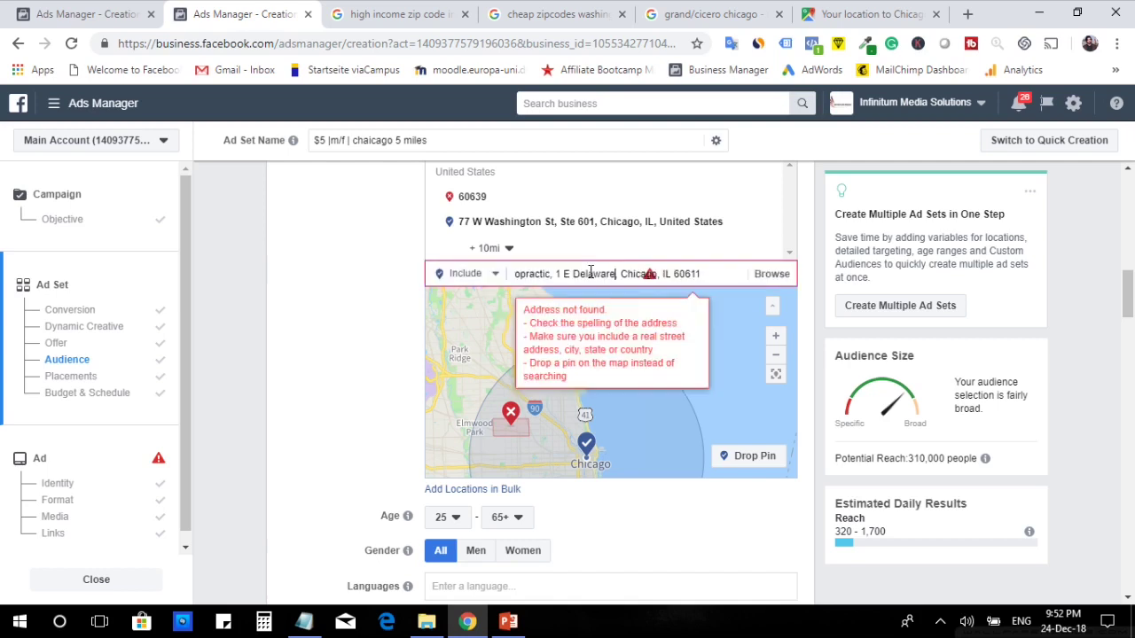
pyautogui.press('BackSpace')
pyautogui.press('BackSpace')
pyautogui.press('BackSpace')
pyautogui.press('BackSpace')
pyautogui.press('BackSpace')
pyautogui.press('BackSpace')
pyautogui.press('BackSpace')
pyautogui.press('BackSpace')
pyautogui.press('BackSpace')
pyautogui.press('BackSpace')
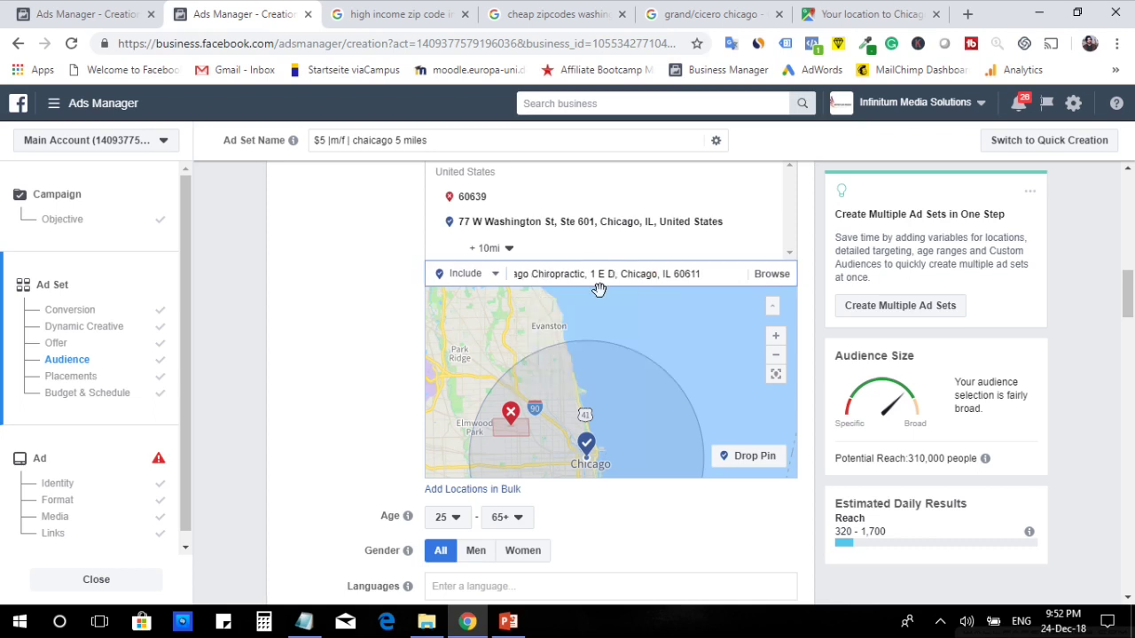
pyautogui.press('BackSpace')
pyautogui.press('BackSpace')
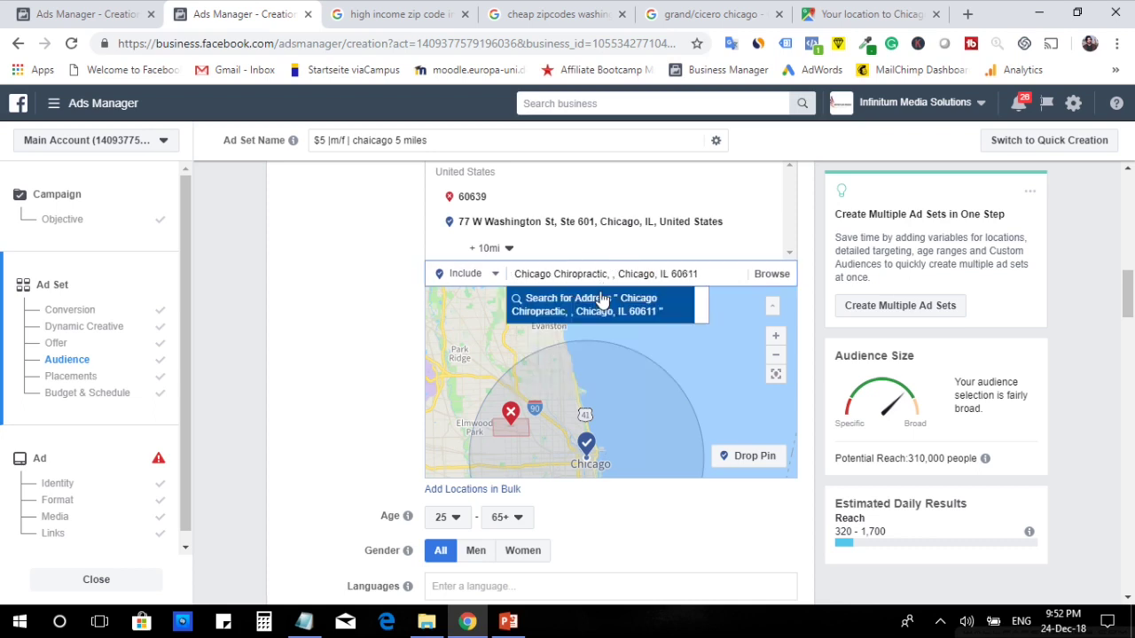
pyautogui.hotkey('ctrl', 'z')
pyautogui.hotkey('ctrl', 'z')
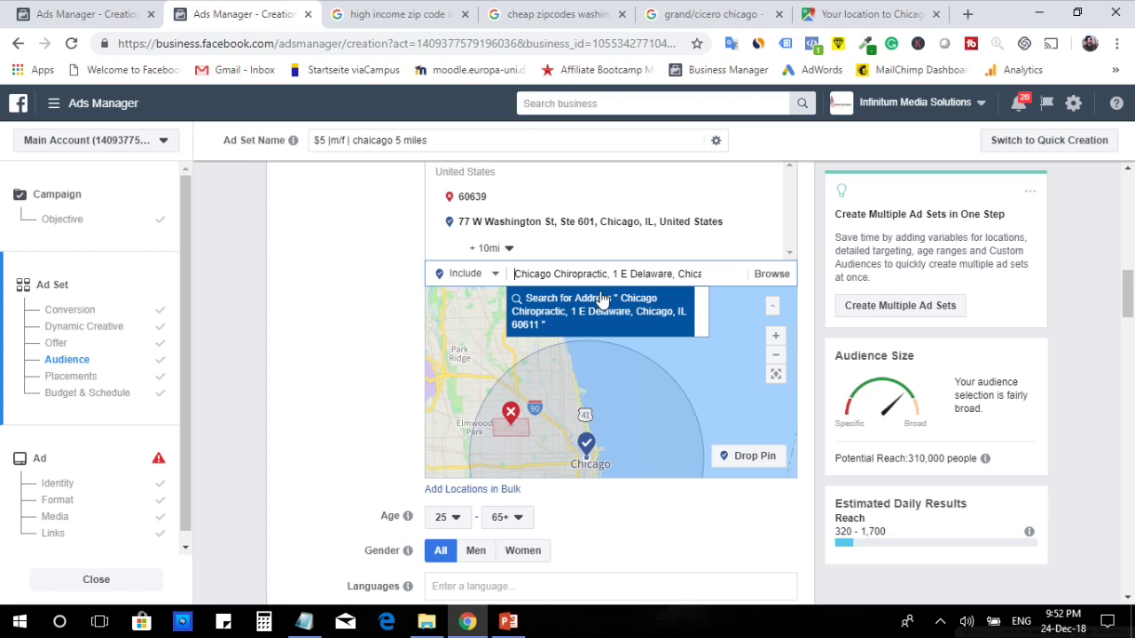
# Remove the clinic name from the start of the address and include the matching Delaware Pl address as a location
pyautogui.press('Delete')
pyautogui.press('Delete')
pyautogui.press('Delete')
pyautogui.press('Delete')
pyautogui.press('Delete')
pyautogui.press('Delete')
pyautogui.press('Delete')
pyautogui.press('Delete')
pyautogui.press('Delete')
pyautogui.press('Delete')
pyautogui.press('Delete')
pyautogui.press('Delete')
pyautogui.press('Delete')
pyautogui.press('Delete')
pyautogui.press('Delete')
pyautogui.press('Delete')
pyautogui.press('Delete')
pyautogui.press('Delete')
pyautogui.press('Delete')
pyautogui.press('Delete')
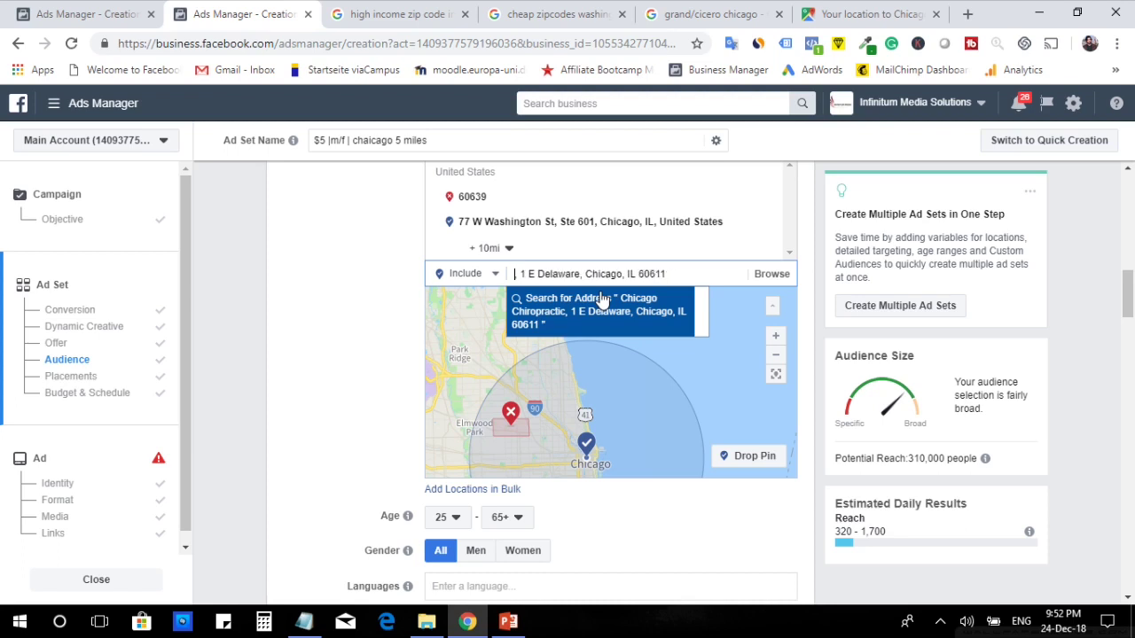
pyautogui.press('Delete')
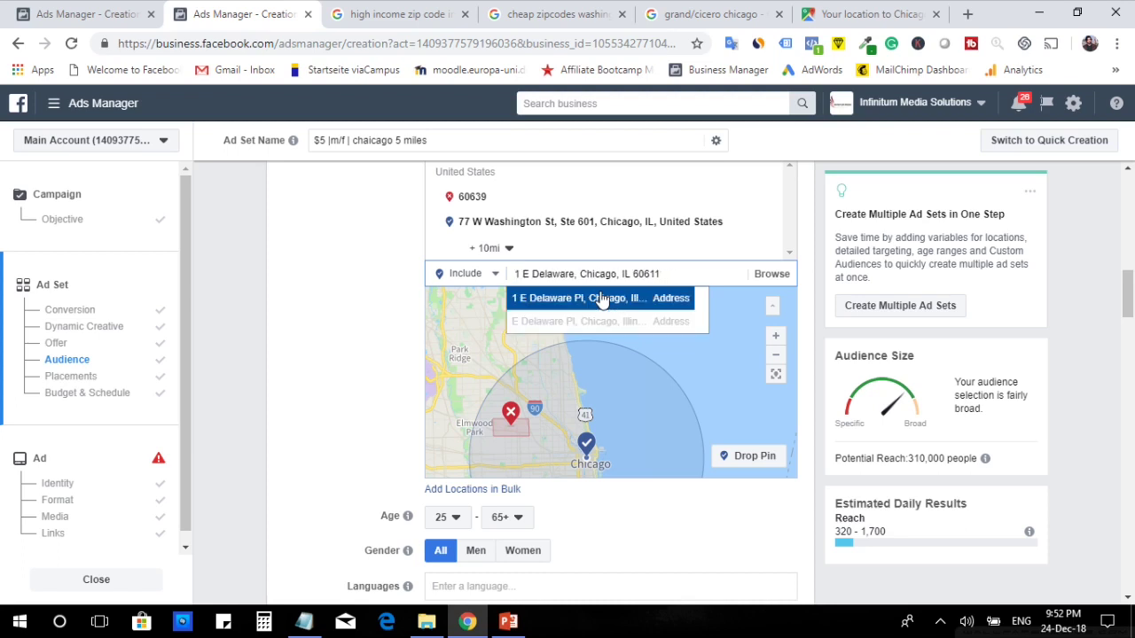
pyautogui.click(601, 299)
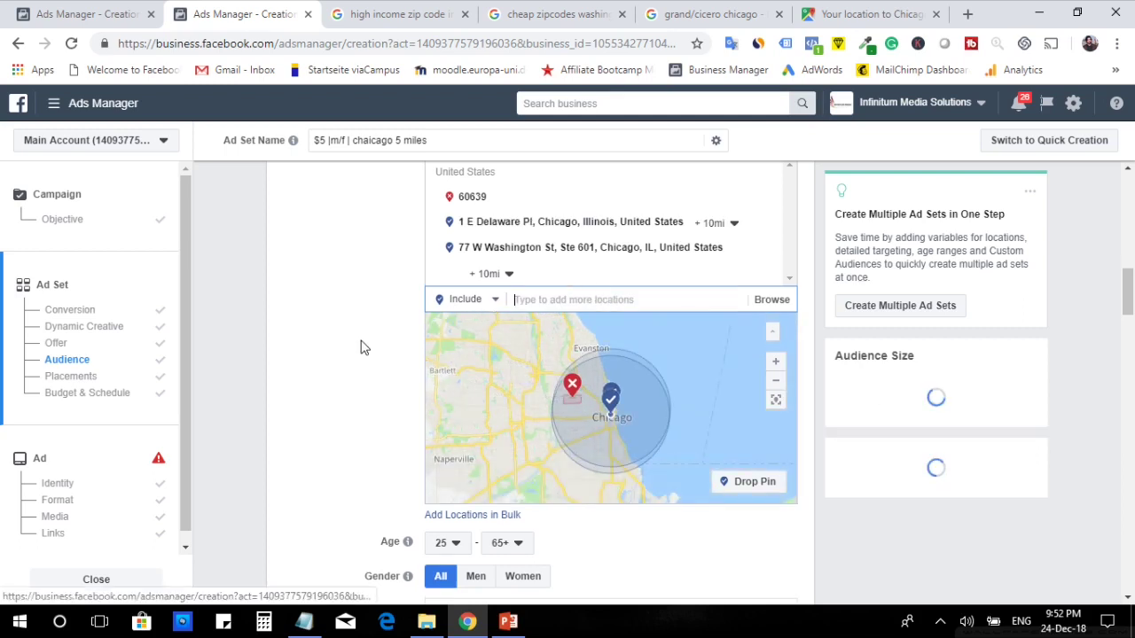
# Set the radius around the included Washington St location to 1 mile
pyautogui.click(509, 277)
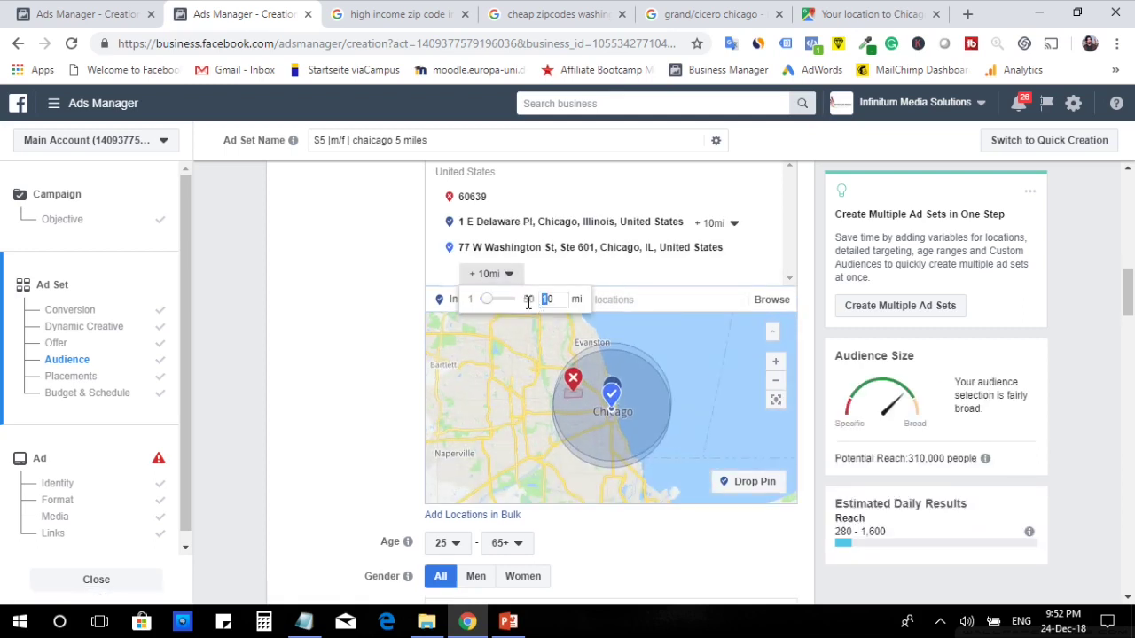
pyautogui.doubleClick(547, 301)
pyautogui.doubleClick(556, 300)
pyautogui.write('1')
pyautogui.press('Return')
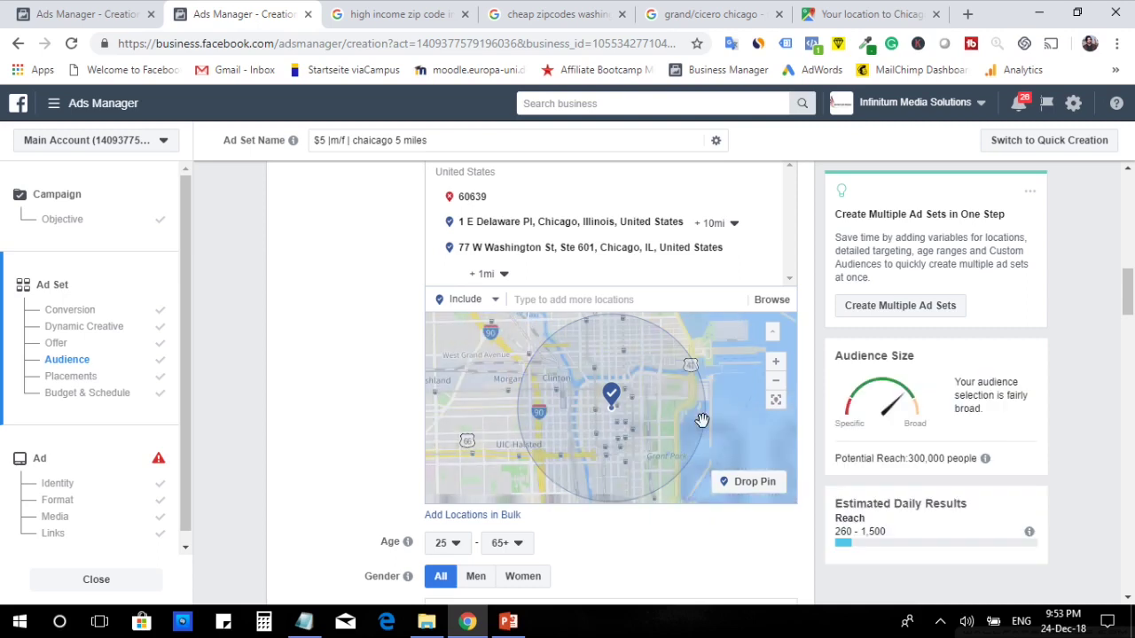
# Compare the radius circles of the two included clinic locations with the excluded ZIP code area on the location map
pyautogui.click(776, 388)
pyautogui.click(775, 388)
pyautogui.click(775, 389)
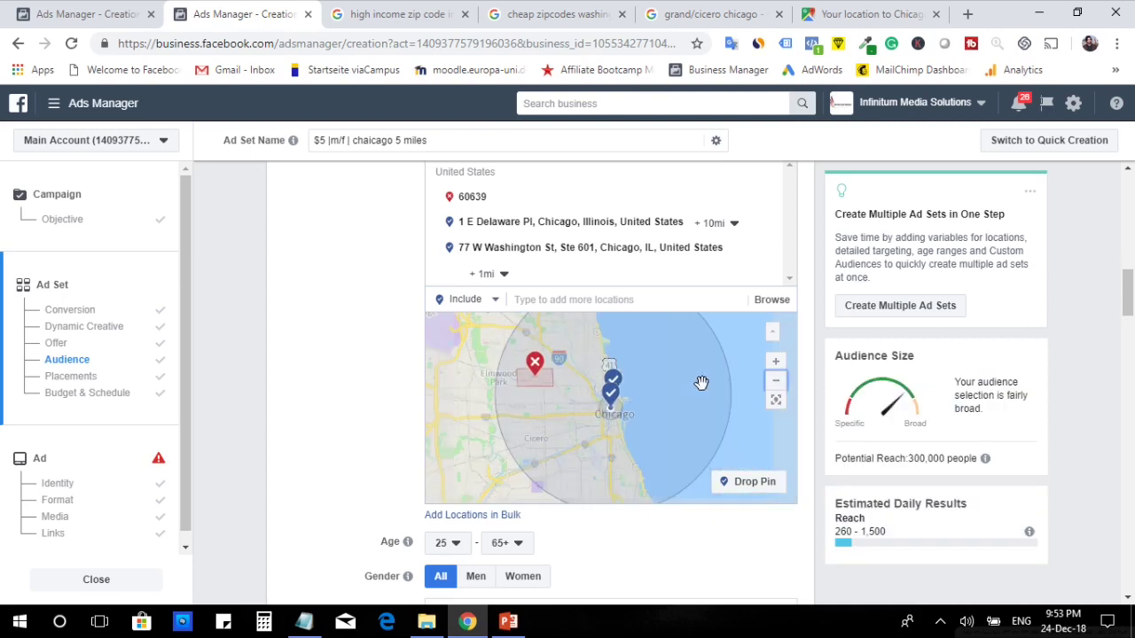
pyautogui.scroll(-2, 664, 398)
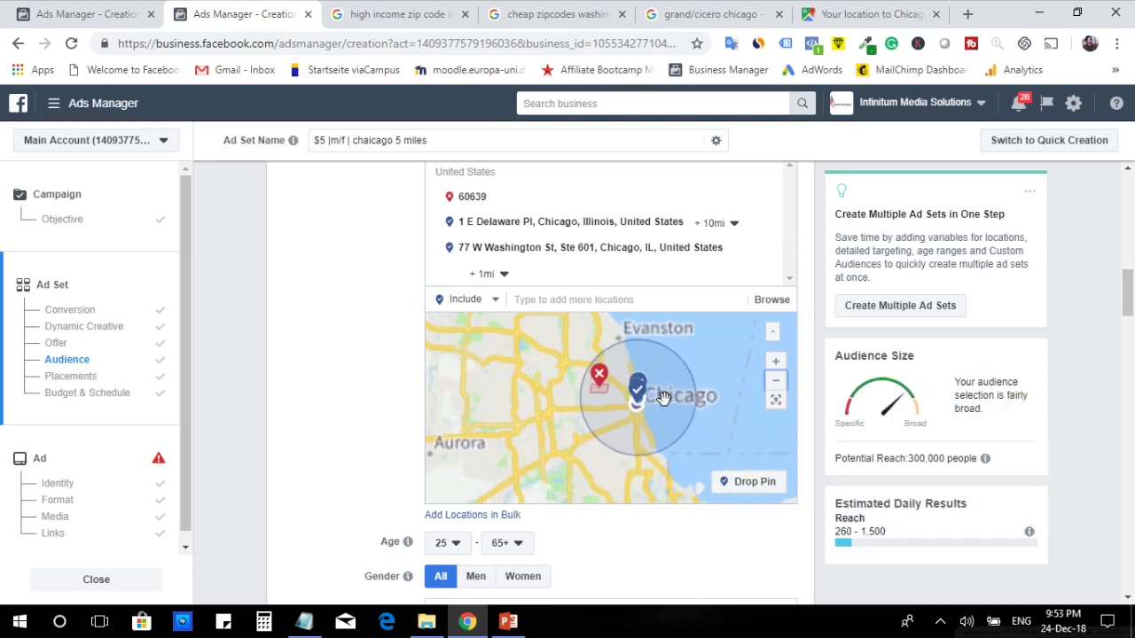
pyautogui.scroll(3, 664, 398)
pyautogui.moveTo(664, 398); pyautogui.dragTo(624, 403)
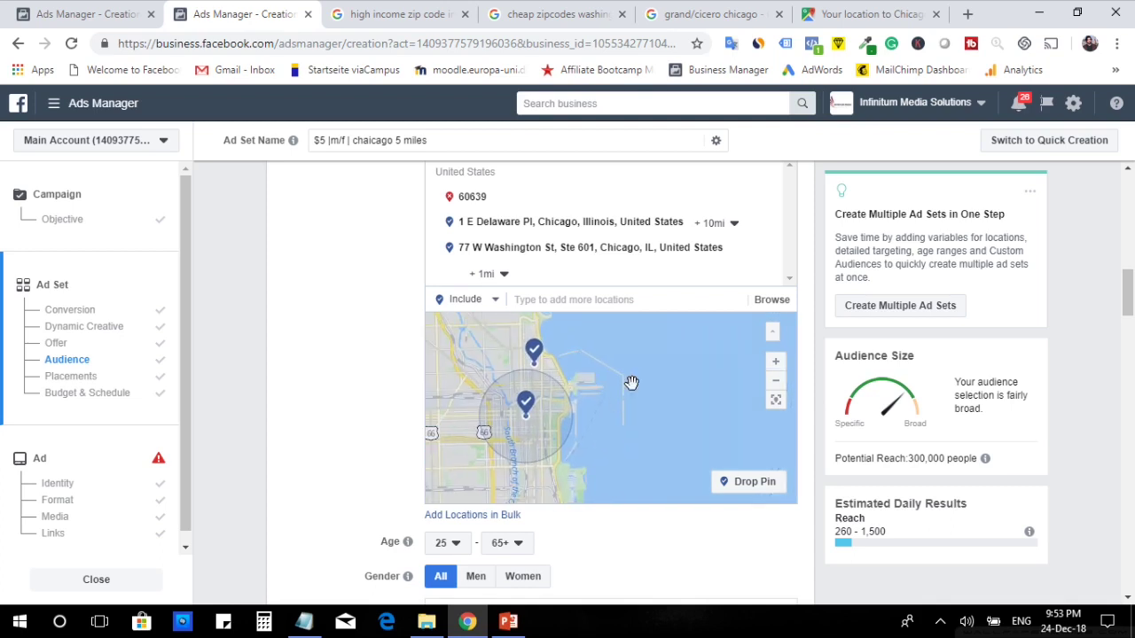
pyautogui.scroll(-2, 634, 382)
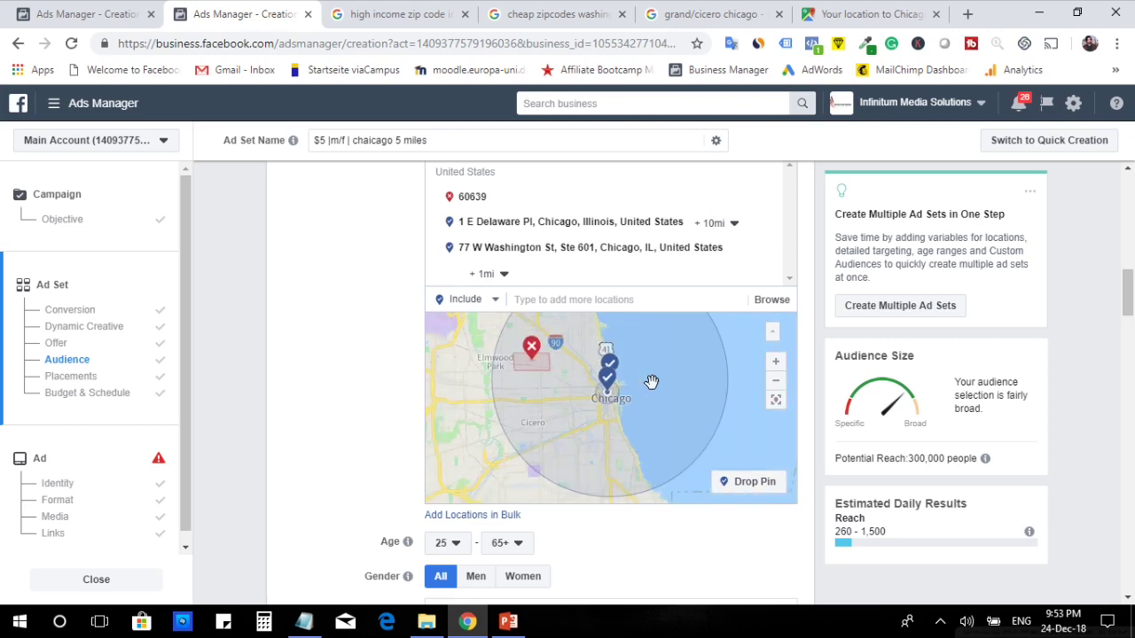
pyautogui.click(776, 362)
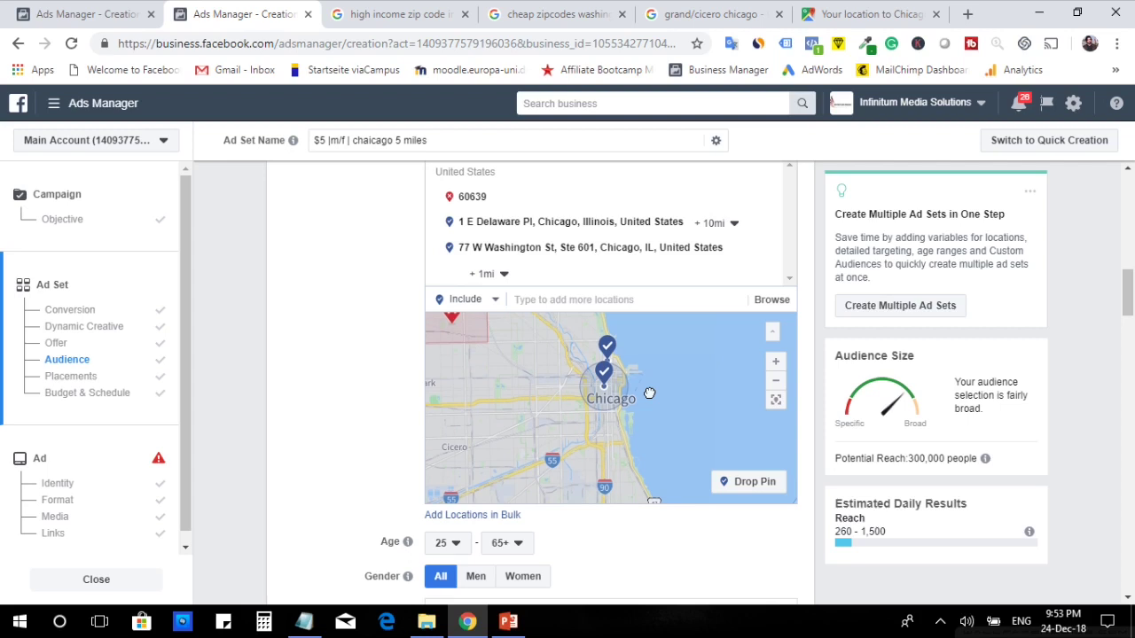
pyautogui.moveTo(649, 393); pyautogui.dragTo(649, 396)
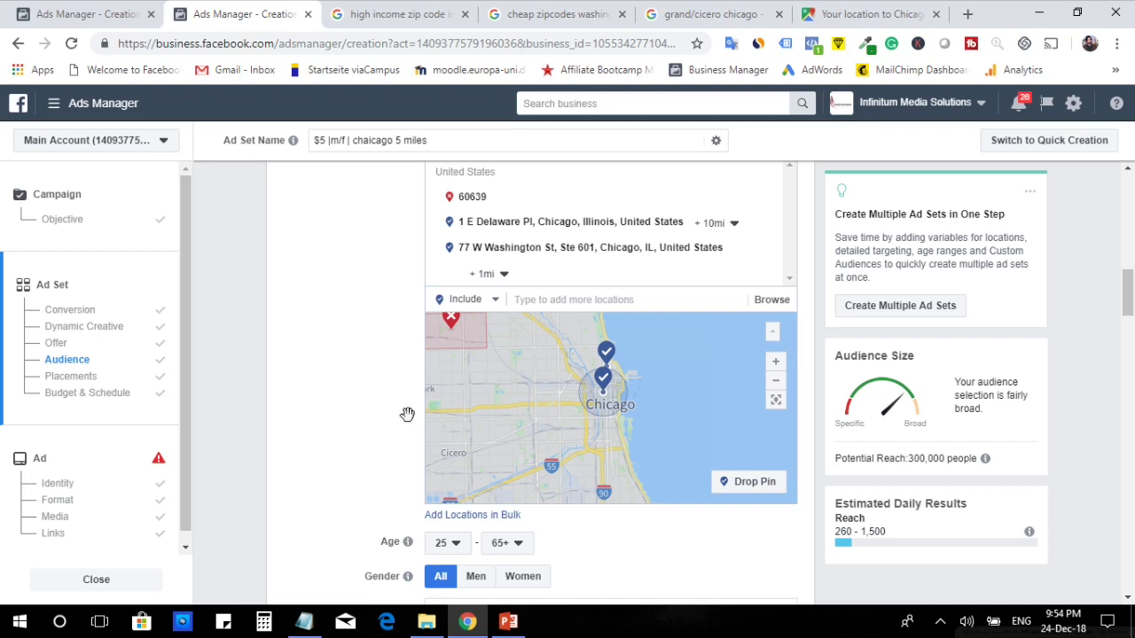
pyautogui.click(454, 38)
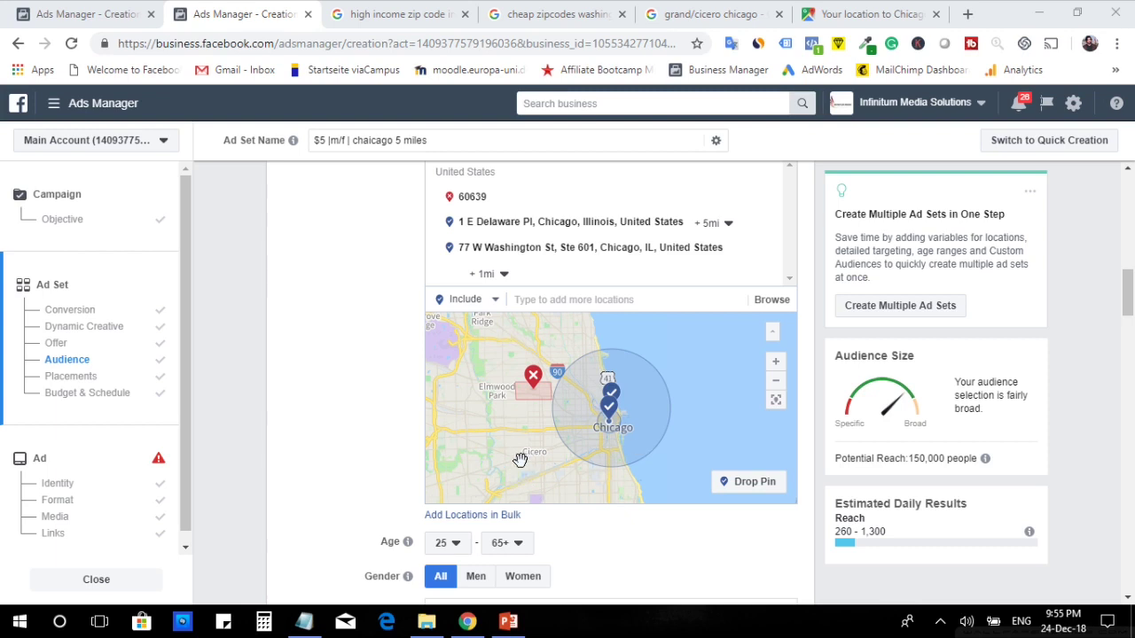
# Examine on the location map how the Delaware Pl radius lies relative to Cicero, the excluded ZIP code area and the Washington St radius
pyautogui.click(776, 364)
pyautogui.click(776, 364)
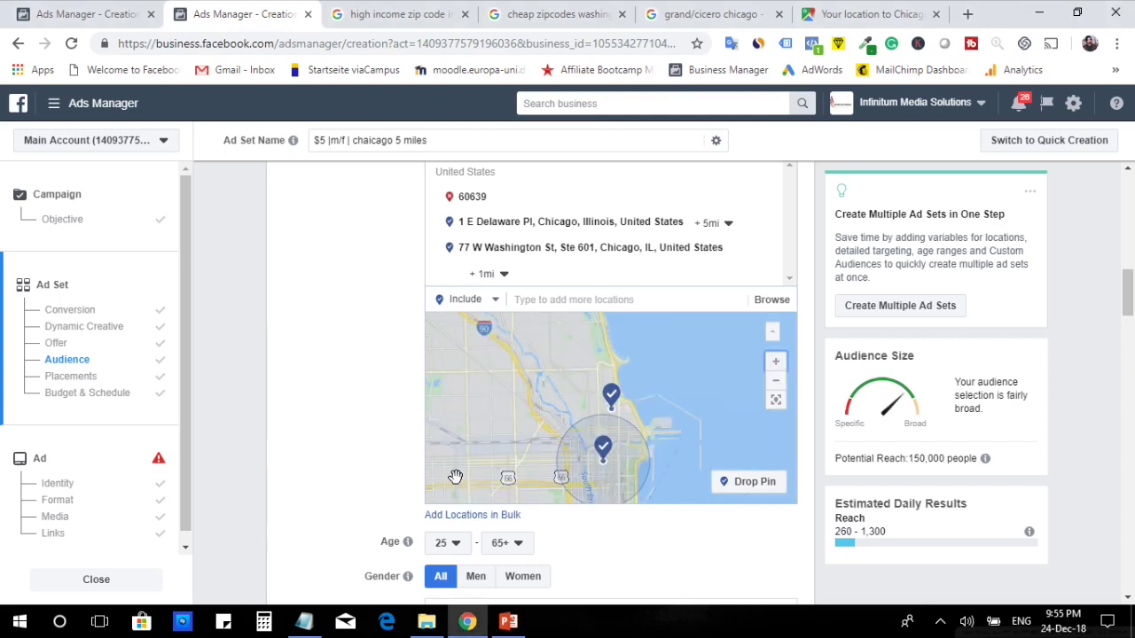
pyautogui.moveTo(527, 433); pyautogui.dragTo(633, 350)
pyautogui.moveTo(479, 440); pyautogui.dragTo(598, 340)
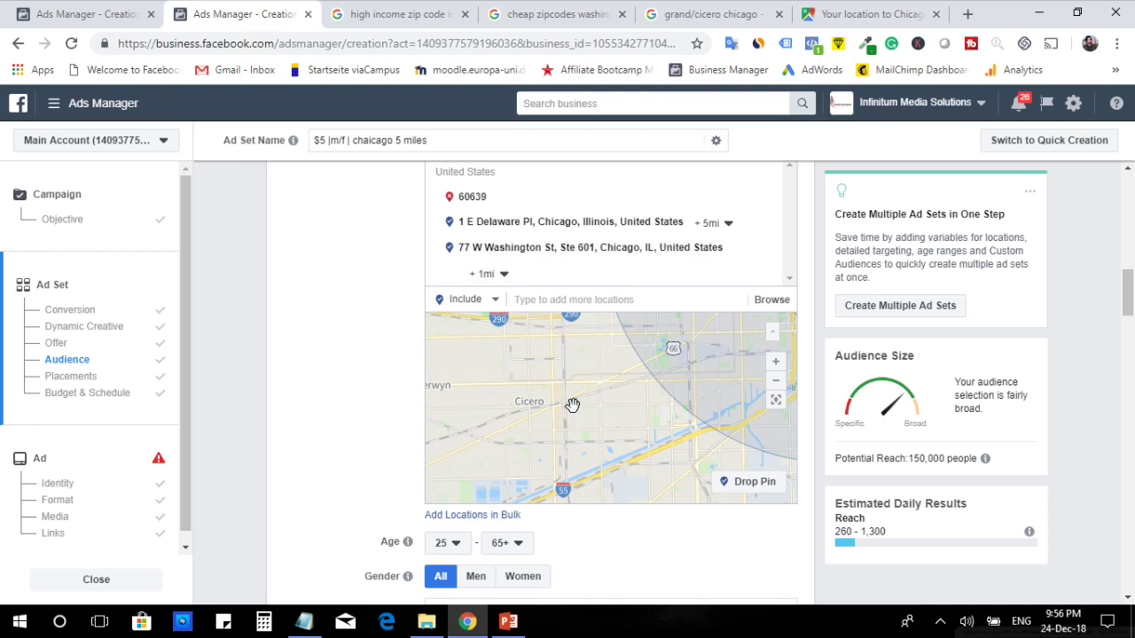
pyautogui.click(776, 382)
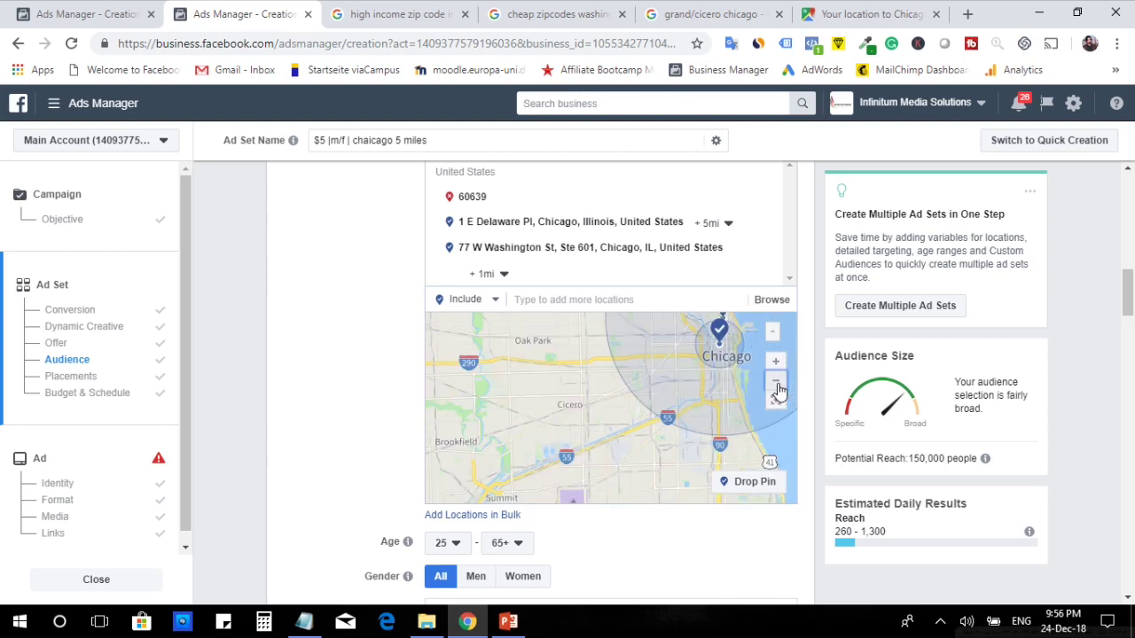
pyautogui.click(776, 383)
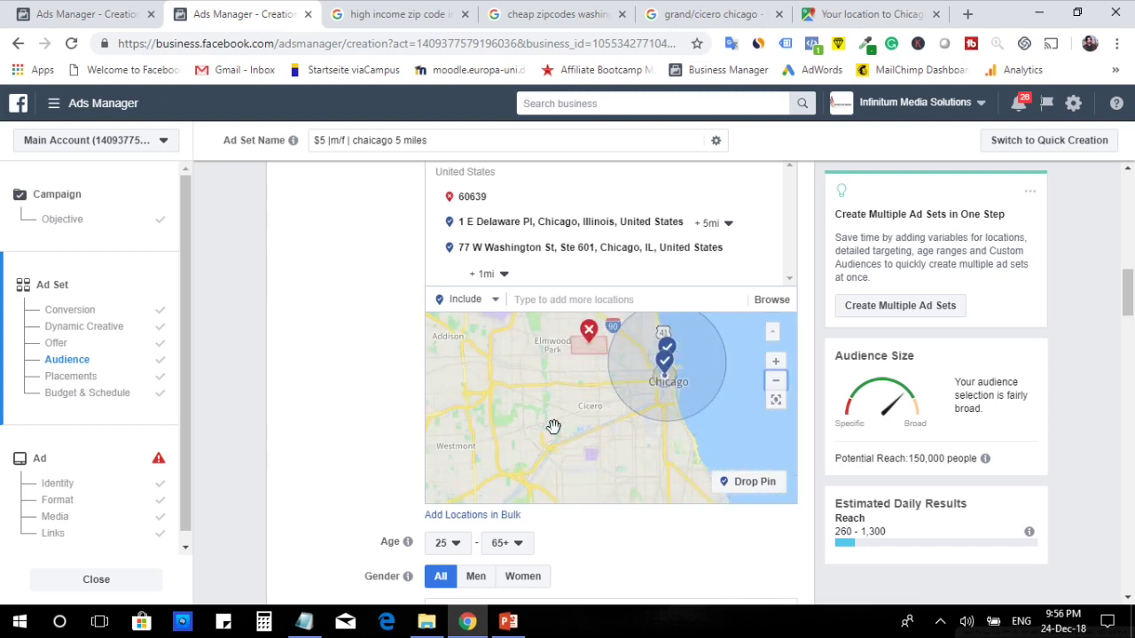
pyautogui.moveTo(554, 429); pyautogui.dragTo(548, 454)
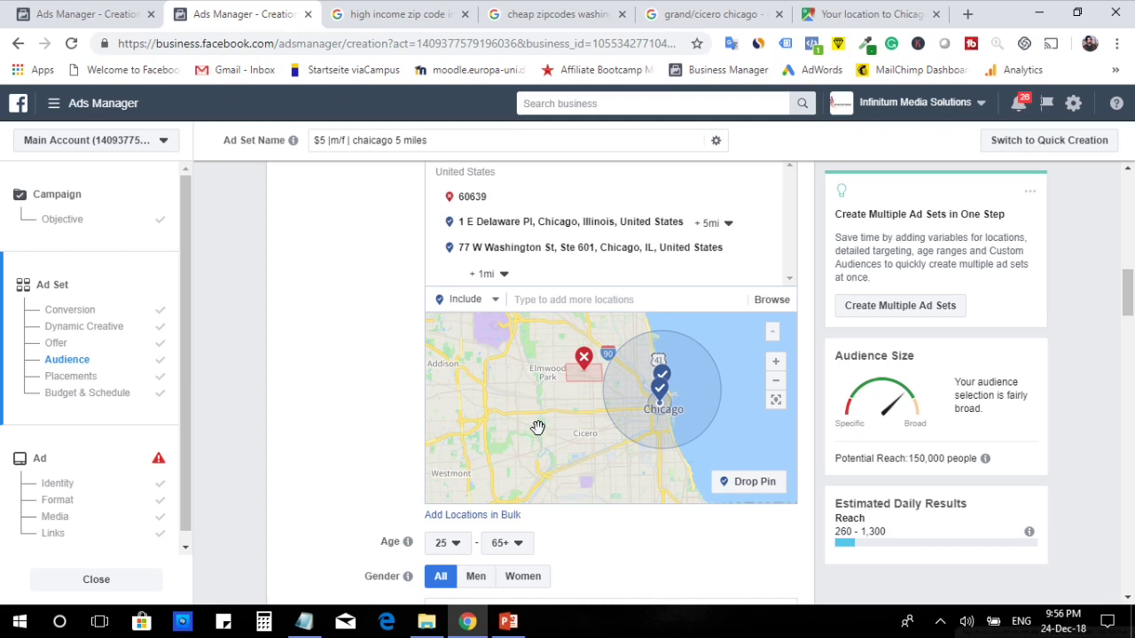
pyautogui.moveTo(538, 385); pyautogui.dragTo(536, 405)
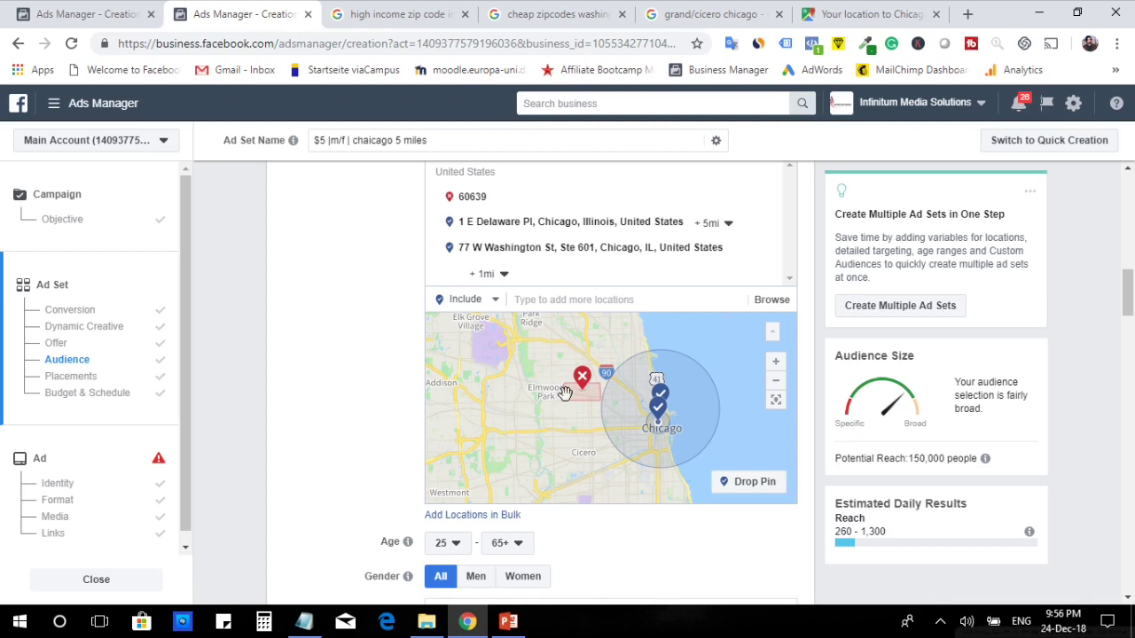
pyautogui.click(503, 275)
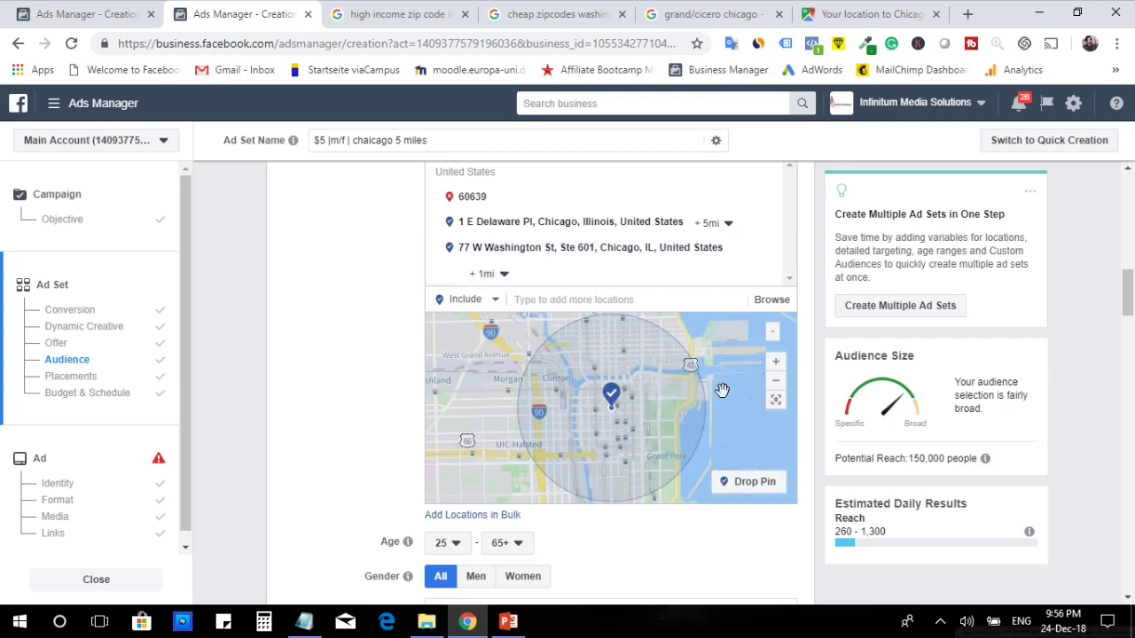
pyautogui.click(775, 387)
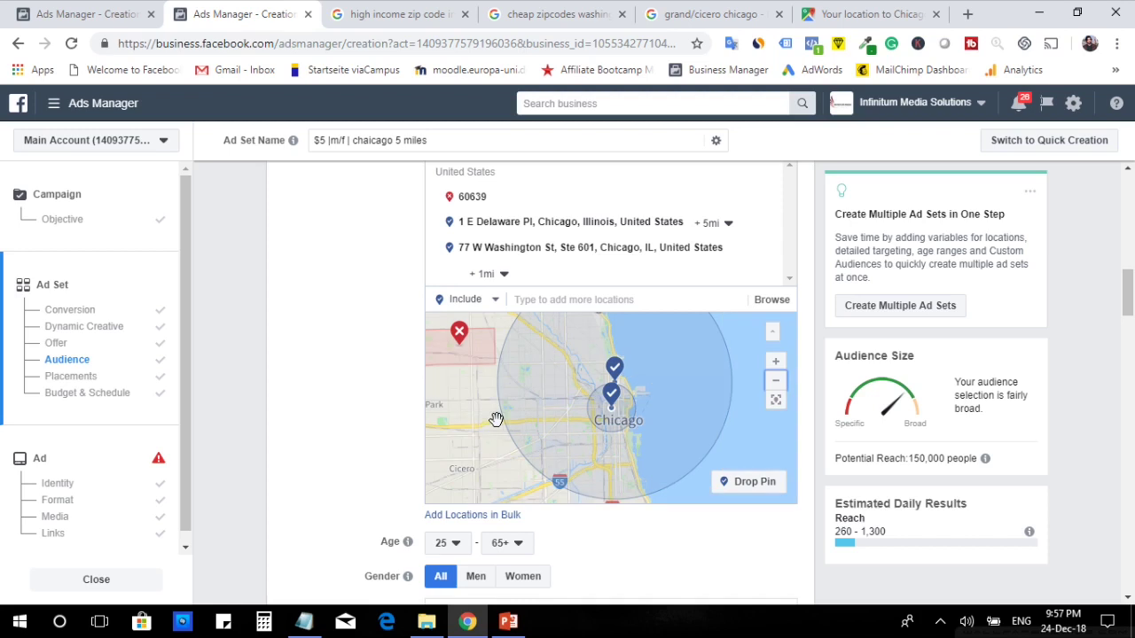